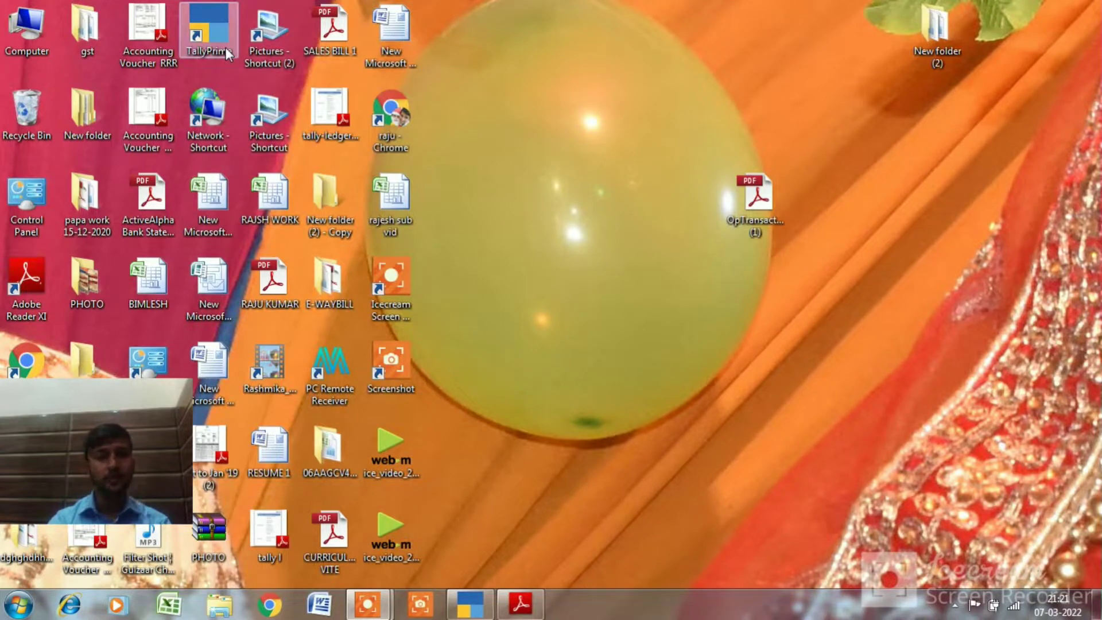
Restore TallyPrime from the taskbar to show the Gateway of Tally for 1-Apr-21 to 31-Mar-22
left_click(466, 608)
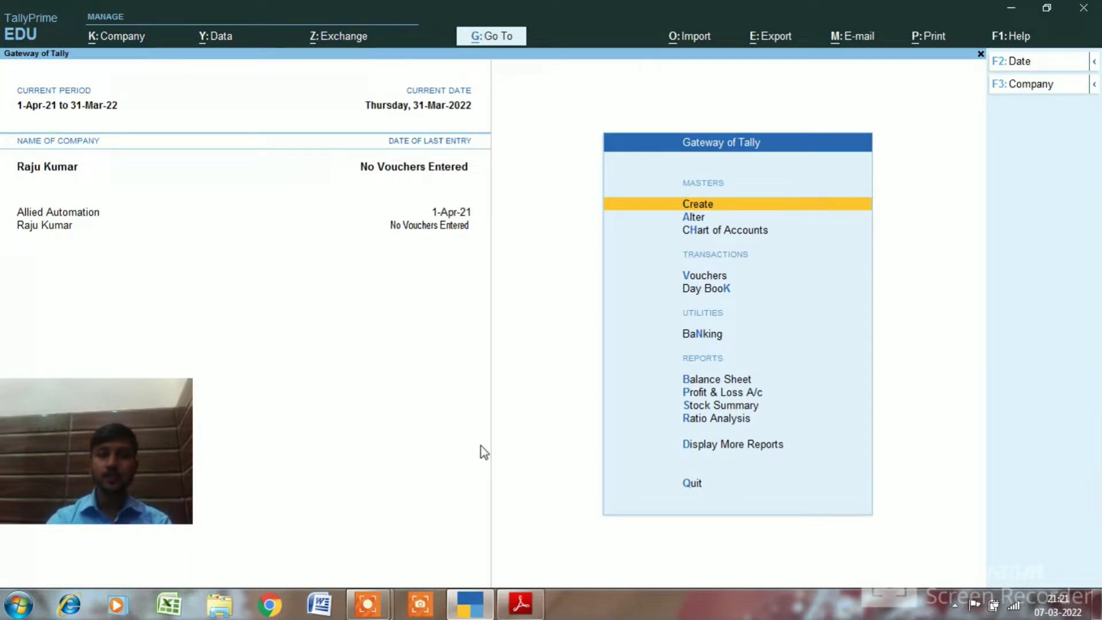
Choose Create Company from the Alt+F3 company list to get a blank Company Creation form
key("alt+F3")
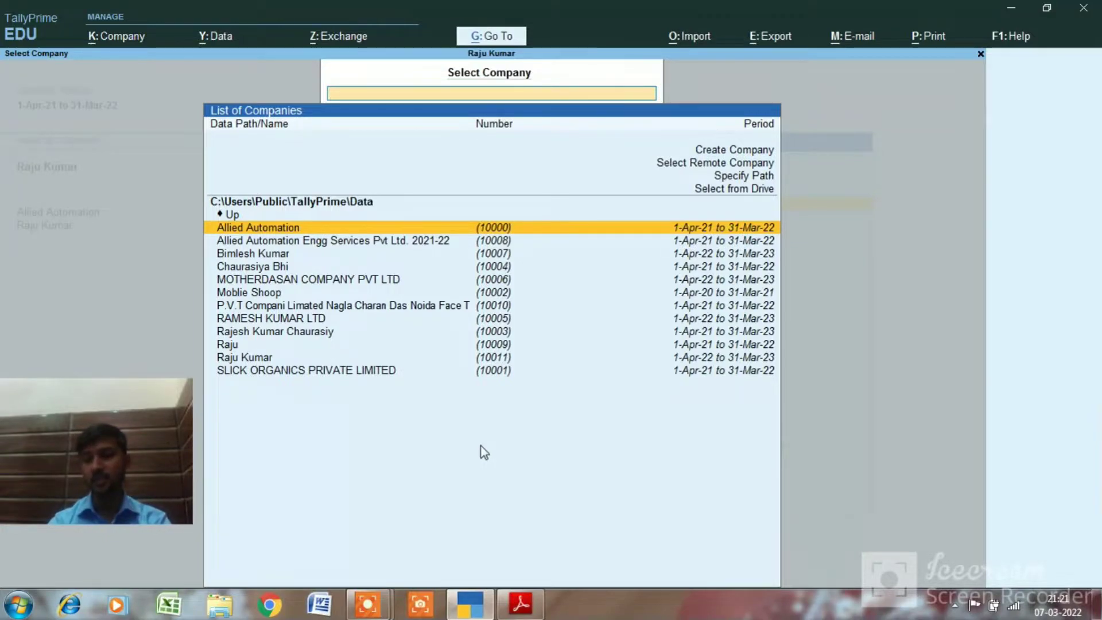
key("Down")
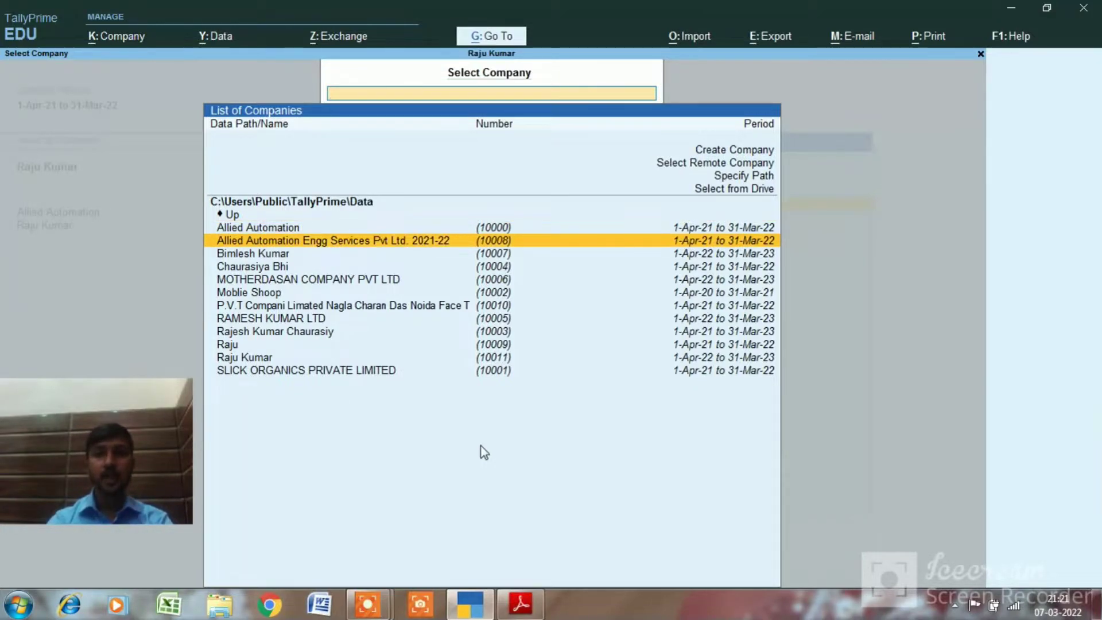
key("Up")
key("Up")
key("Up")
key("Up")
key("Up")
key("Up")
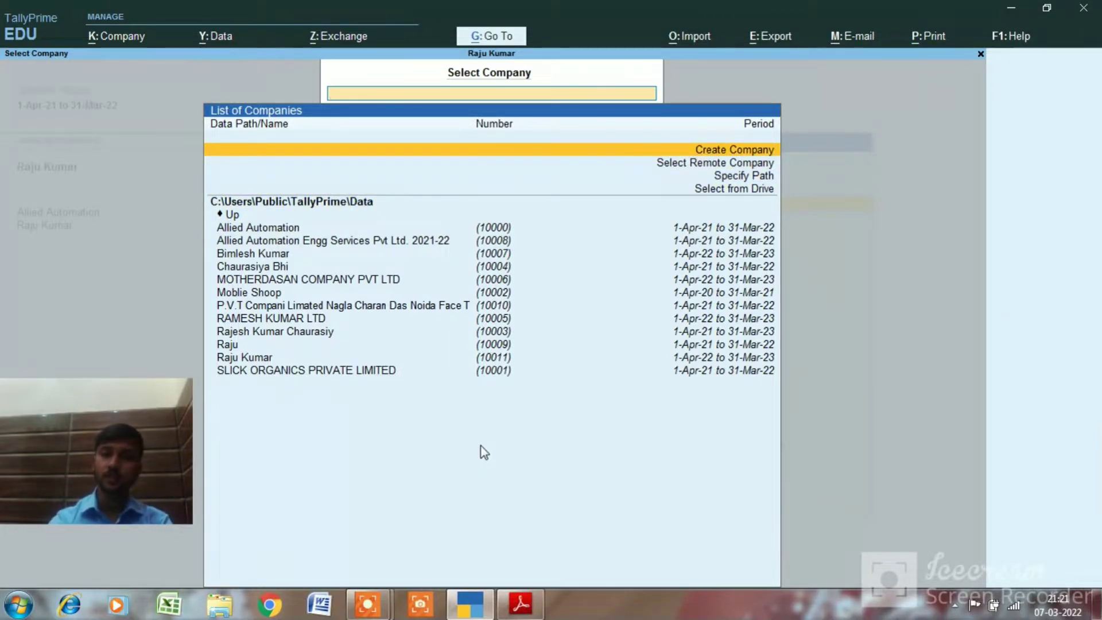
key("Return")
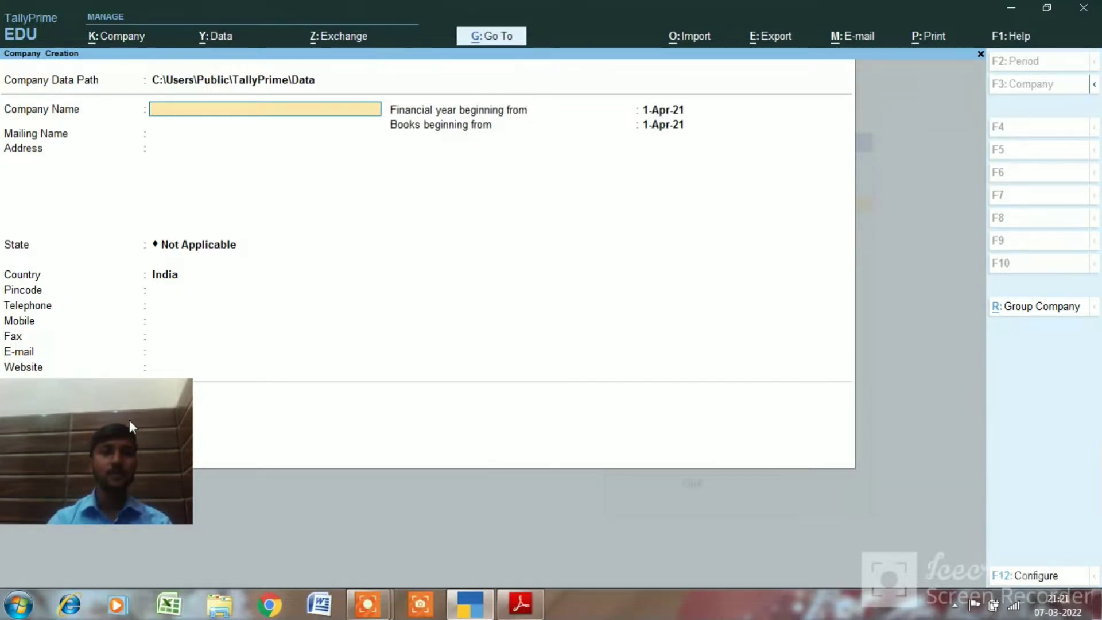
Try accepting the empty Company Name, then switch from TallyPrime to the Windows desktop
left_click_drag(129, 419, 127, 475)
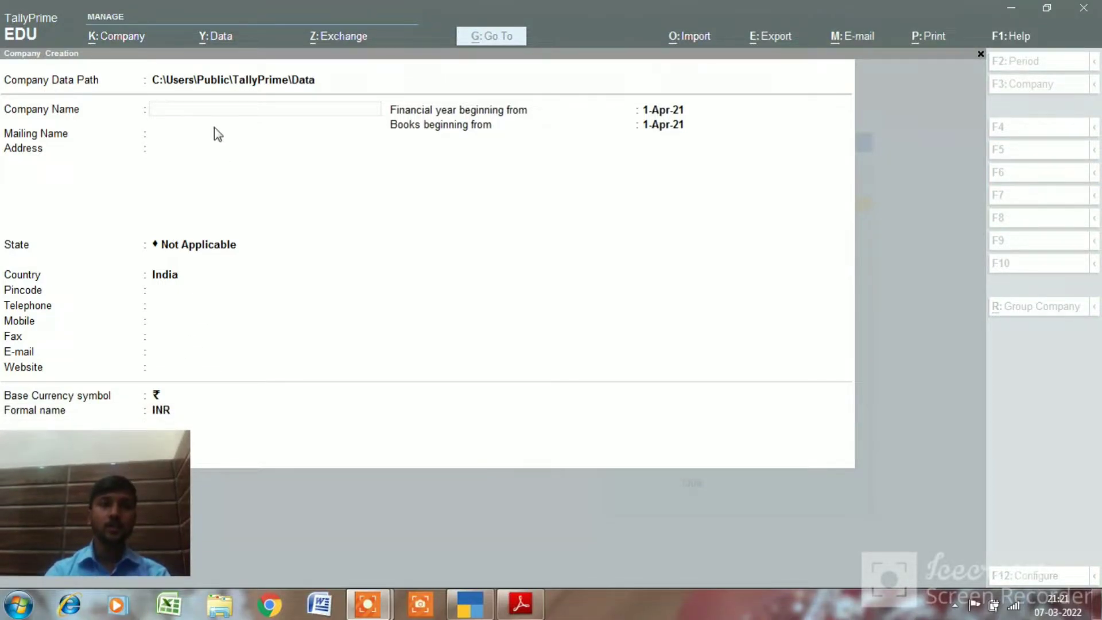
left_click(210, 109)
key("Return")
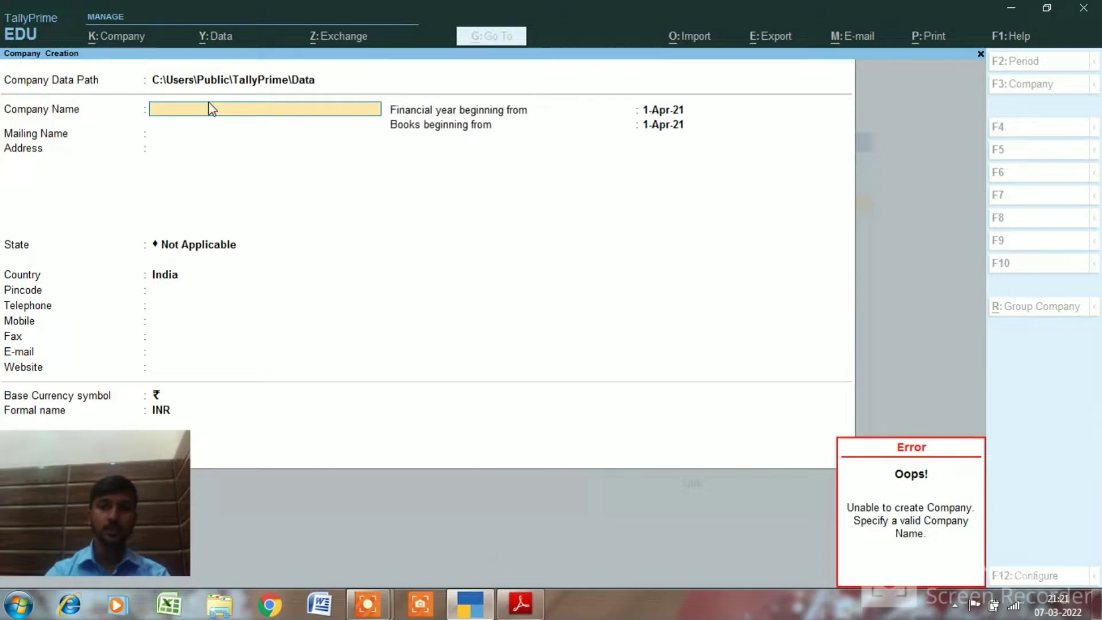
key("alt+Tab")
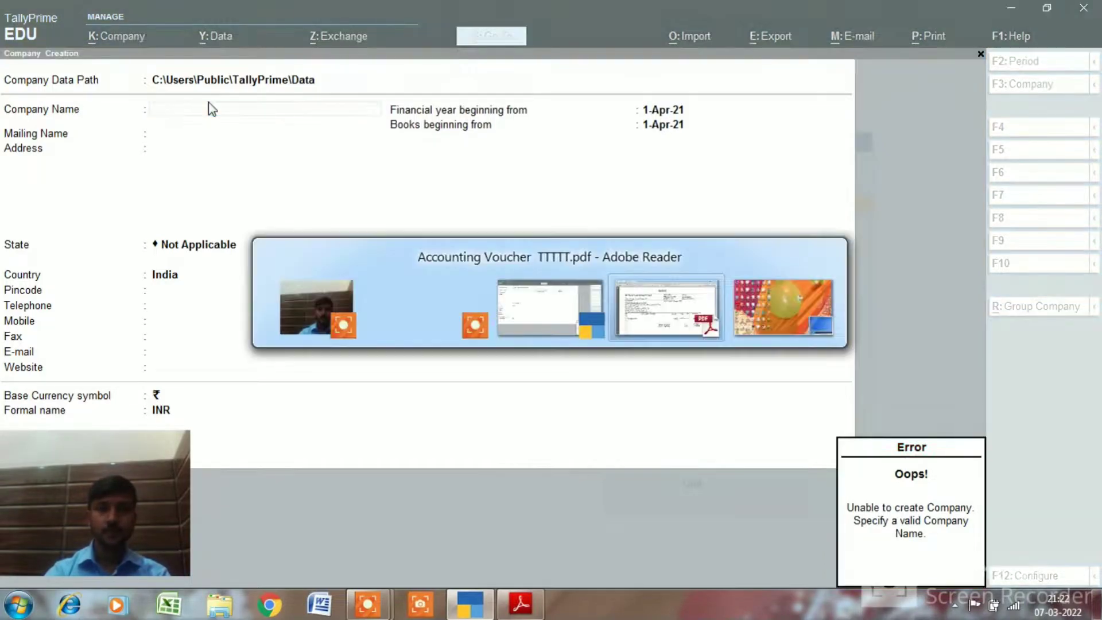
key("Tab")
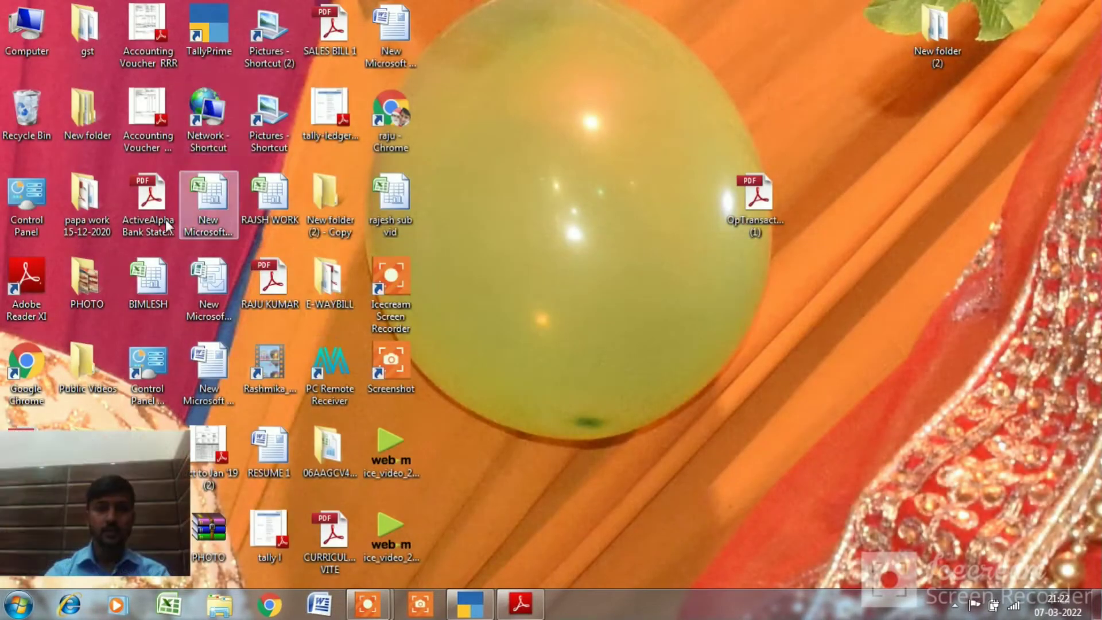
Paste the invoice's consignee name 'Allied Automation Pvt. Ltd.' into TallyPrime's Company Name
left_click(519, 603)
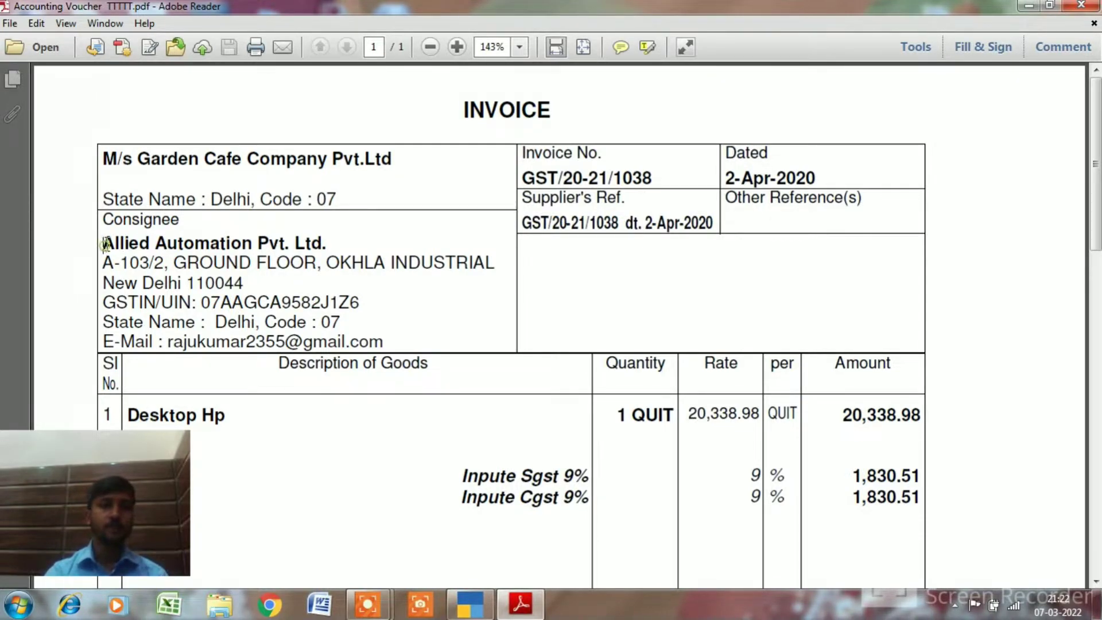
left_click_drag(104, 244, 331, 247)
key("ctrl+c")
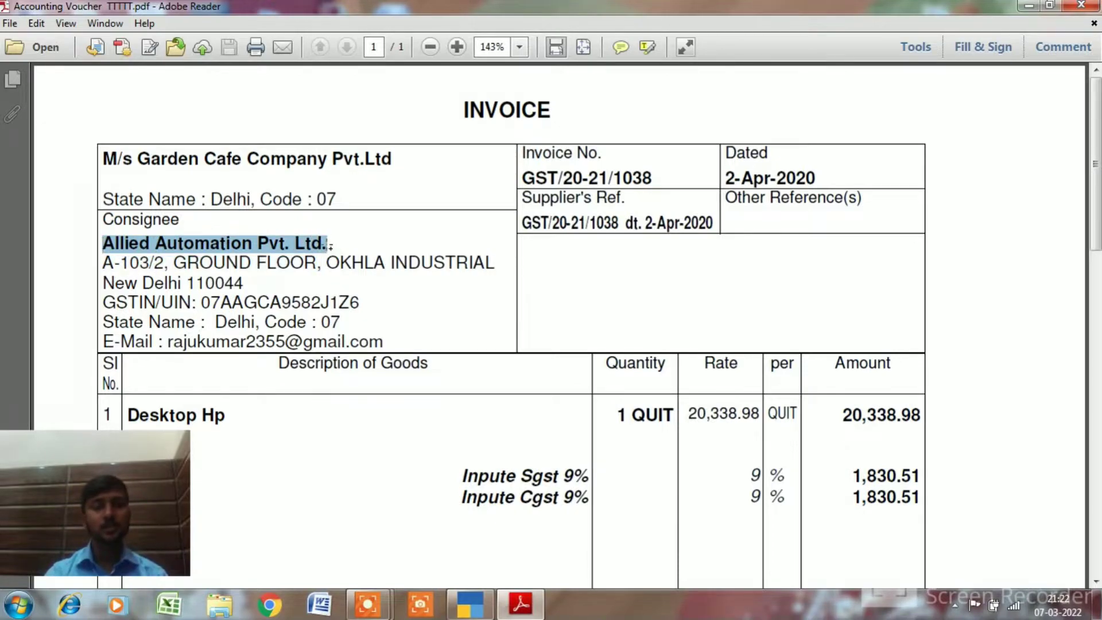
key("alt+Tab")
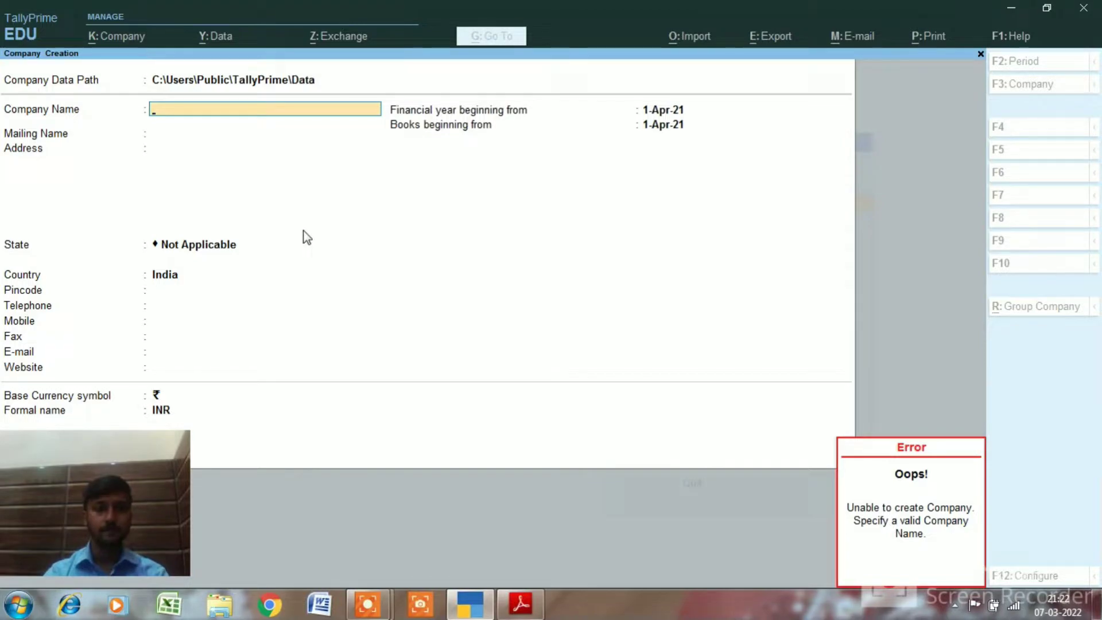
key("ctrl+v")
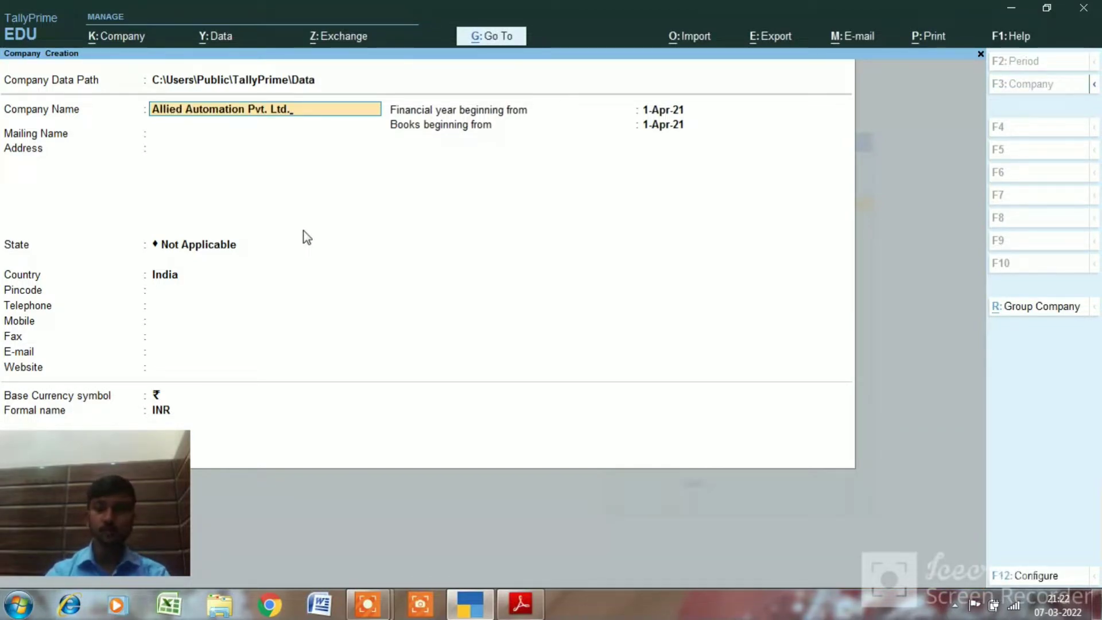
Accept the company and mailing names, paste the invoice's first address line, and select the next line
key("Return")
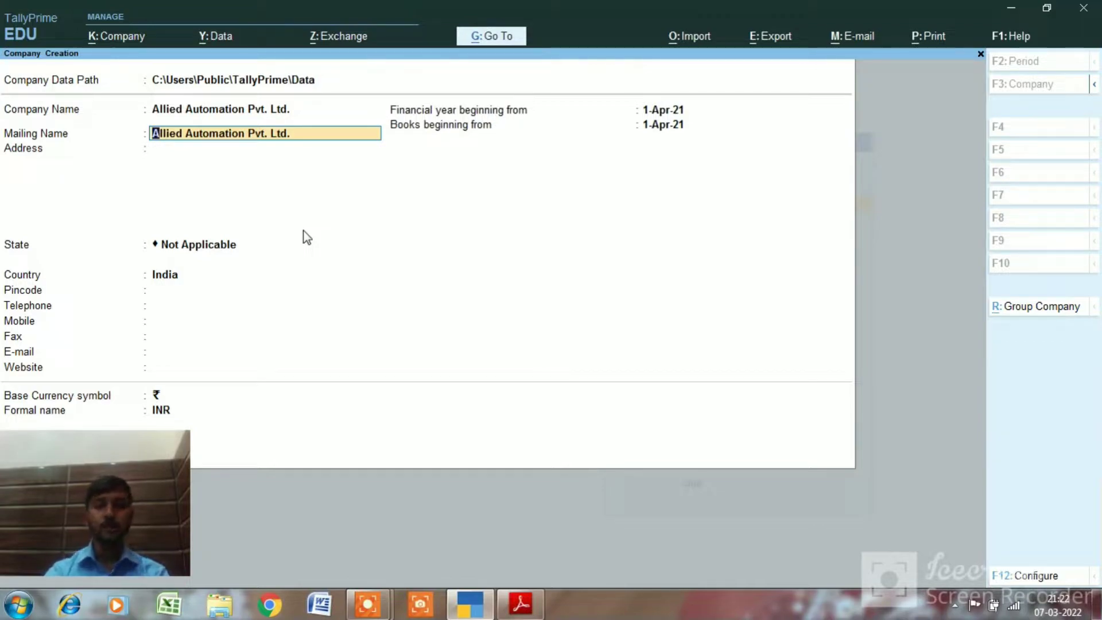
key("Return")
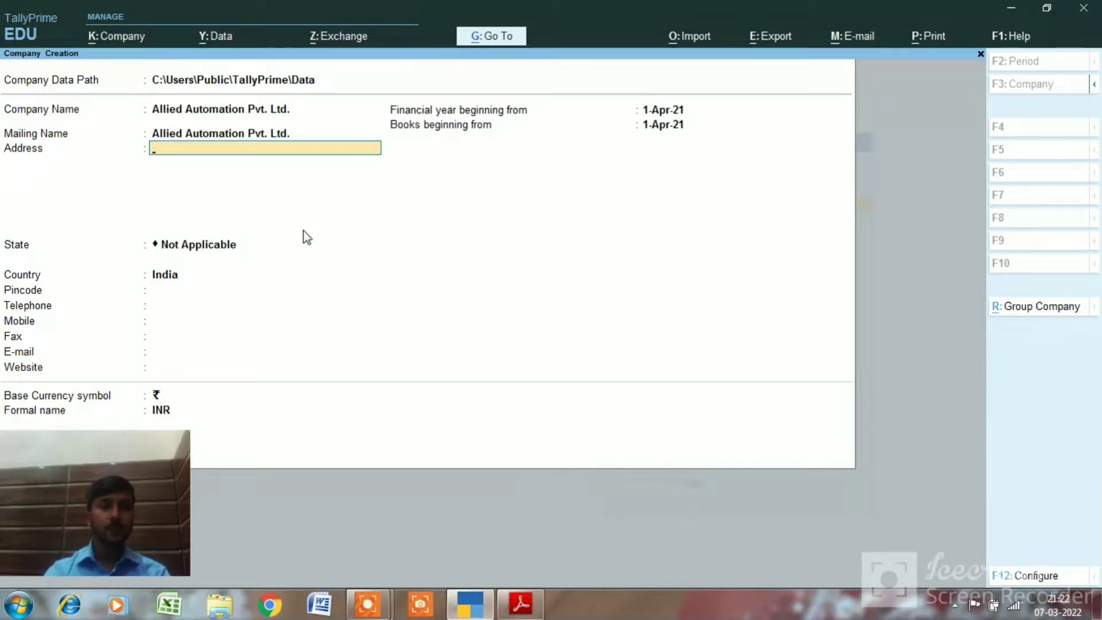
left_click(521, 603)
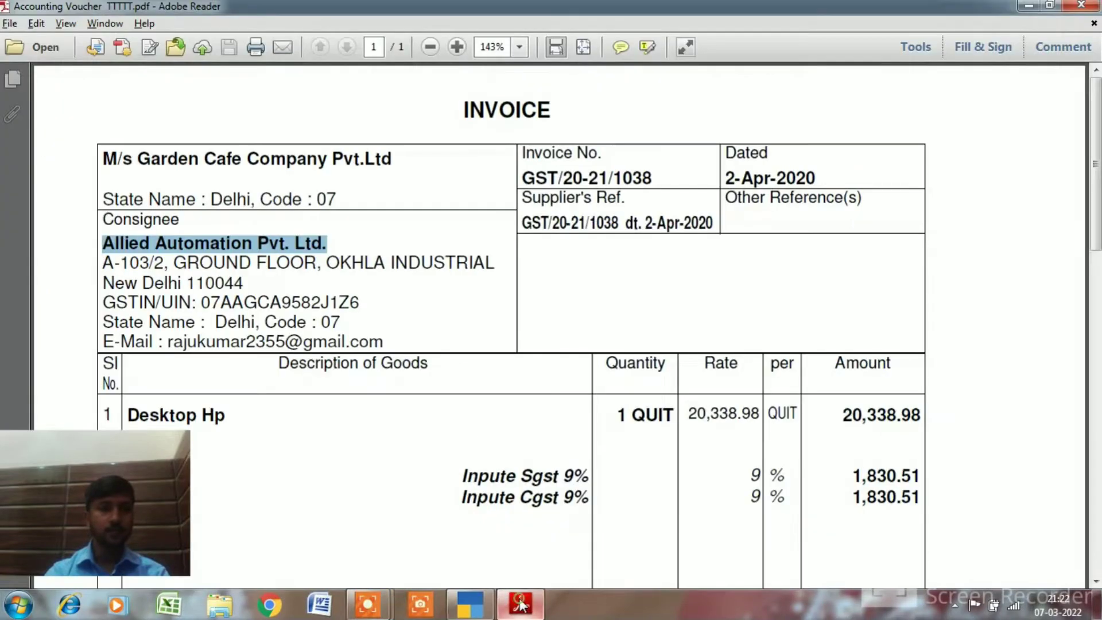
left_click(107, 261)
left_click_drag(107, 261, 434, 264)
key("alt+Tab")
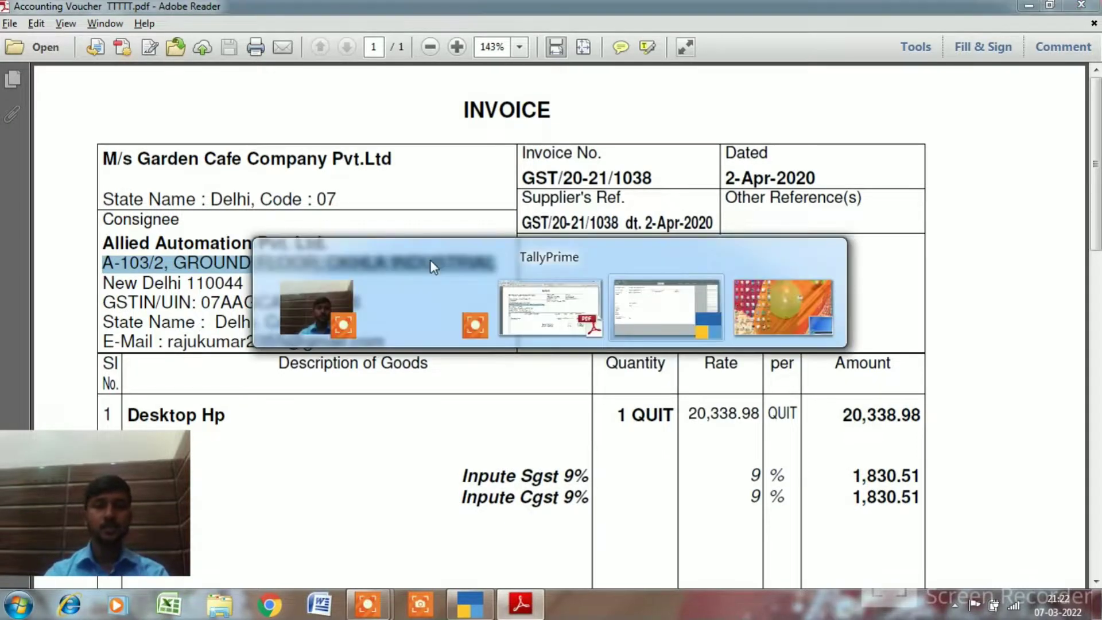
key("ctrl+alt+v")
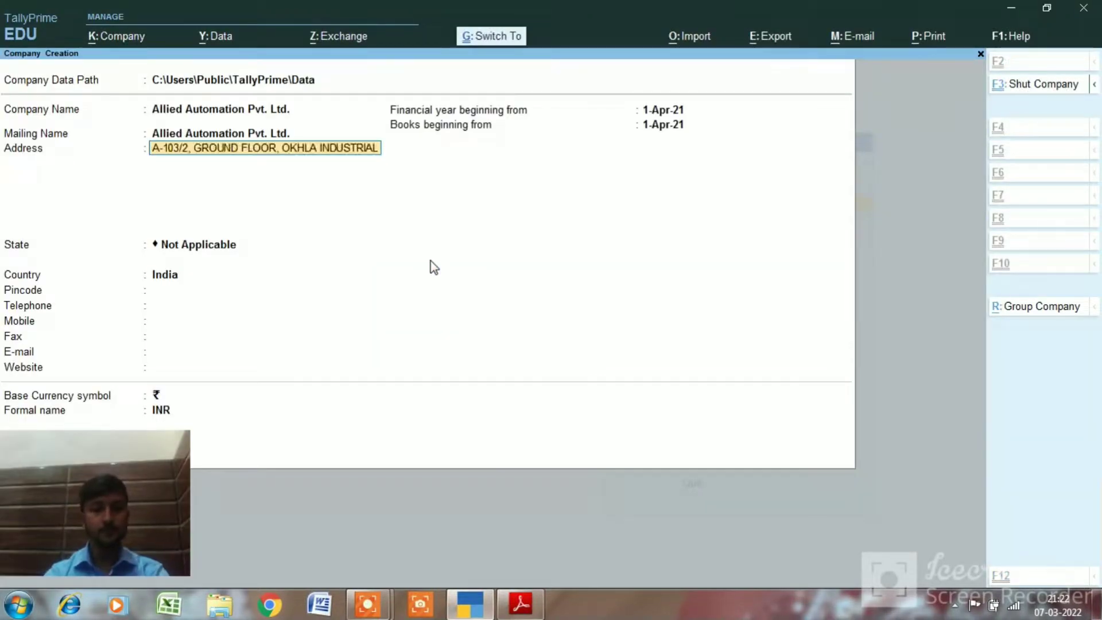
key("Return")
key("alt+Tab")
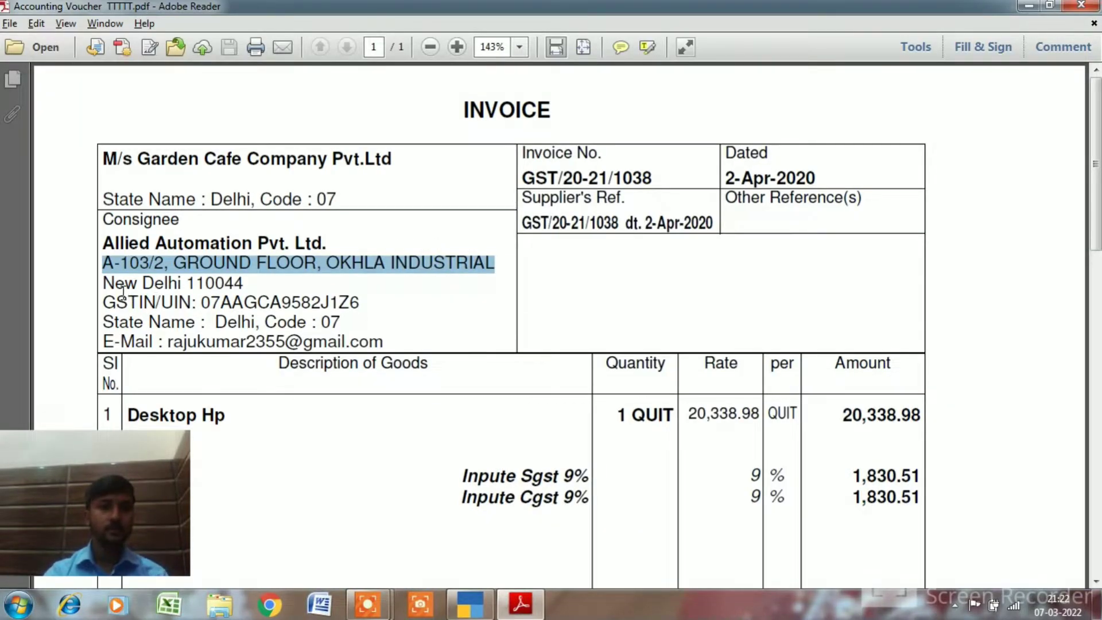
left_click_drag(111, 284, 209, 283)
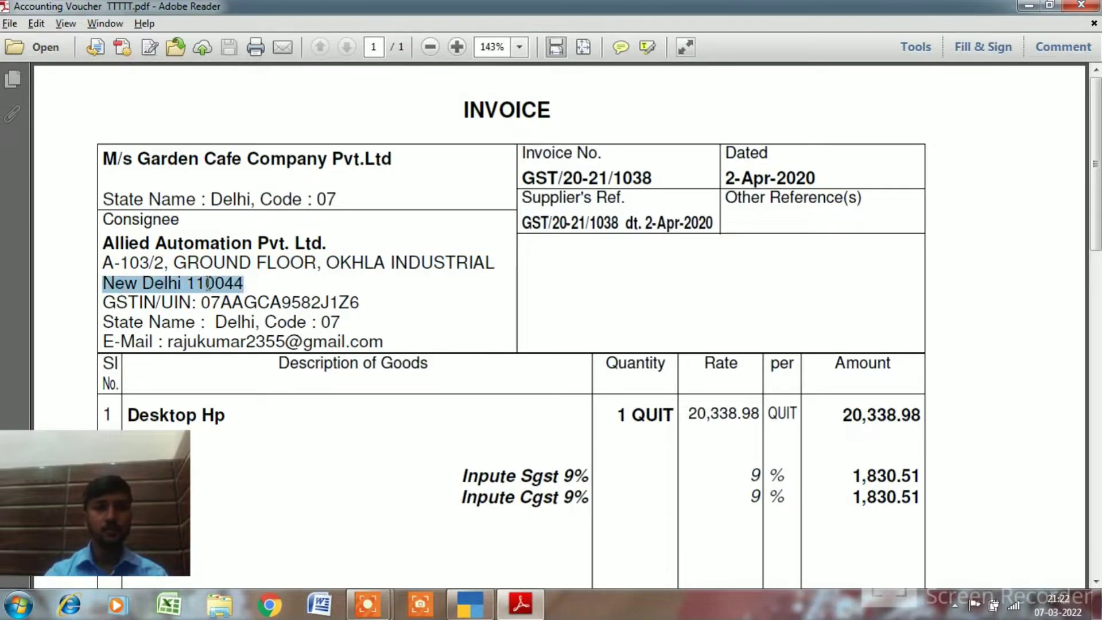
Remove a stray character, paste the city and PIN line as the second address line, and move to State
key("alt+Tab")
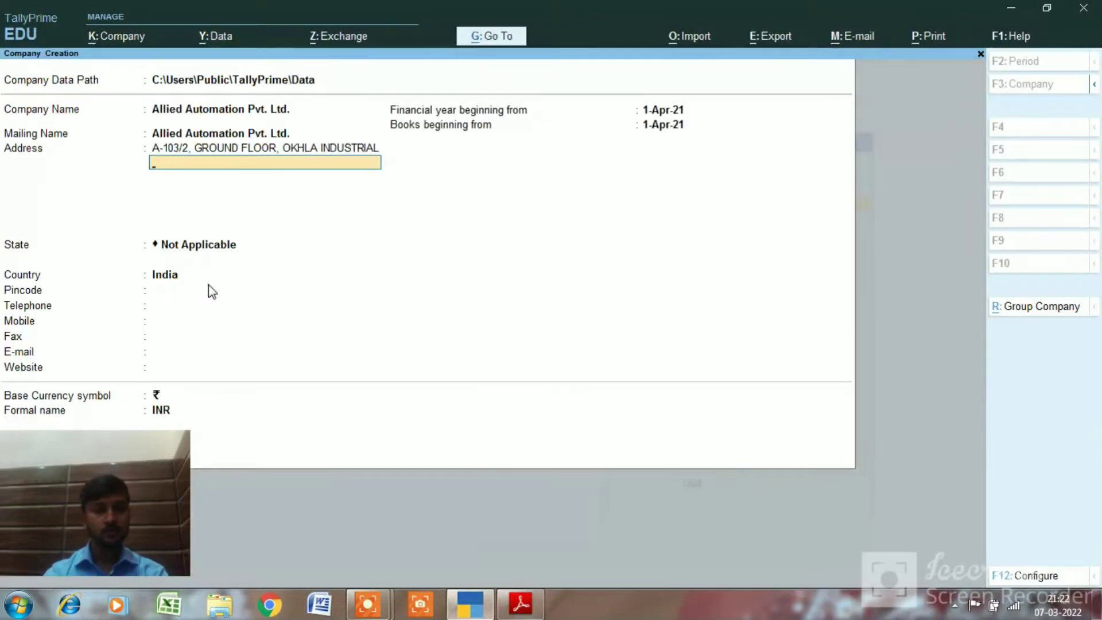
type("V")
key("BackSpace")
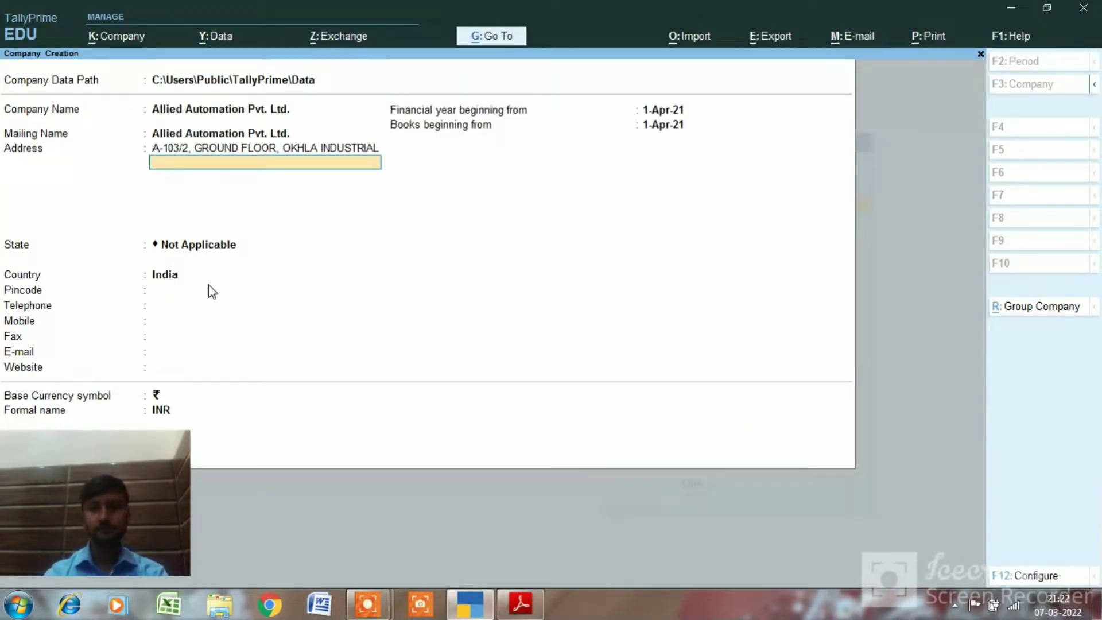
key("ctrl+alt+v")
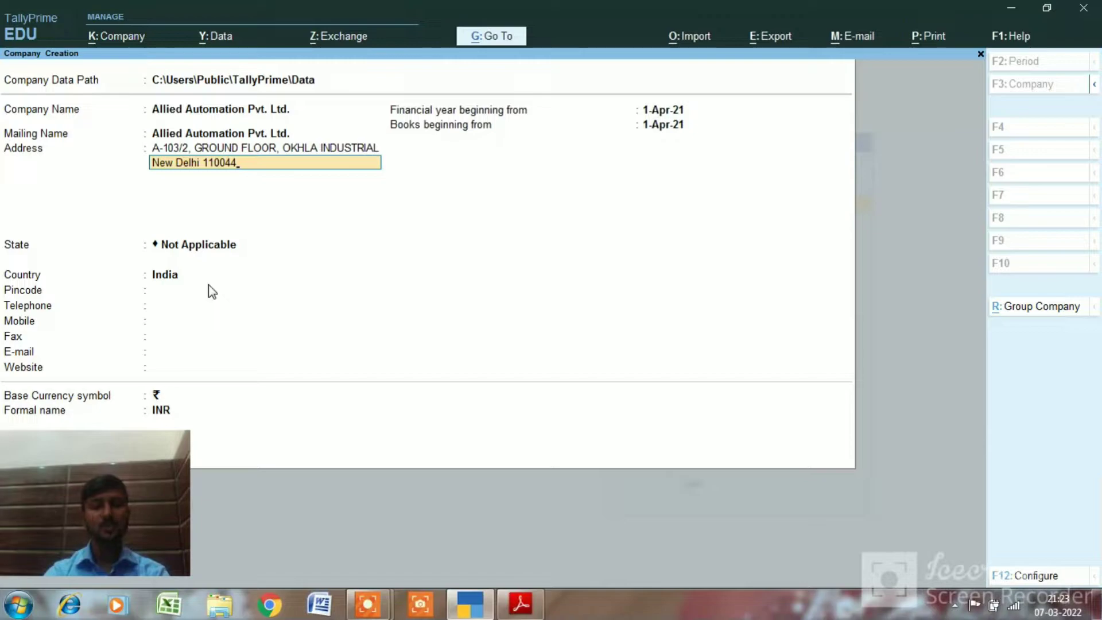
key("Return")
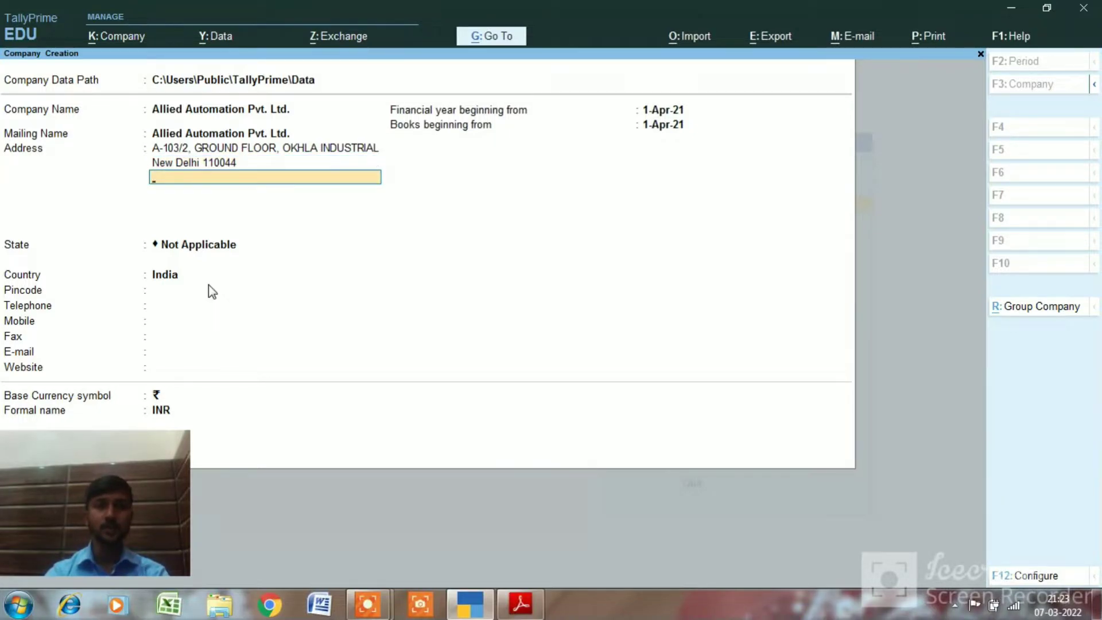
key("Return")
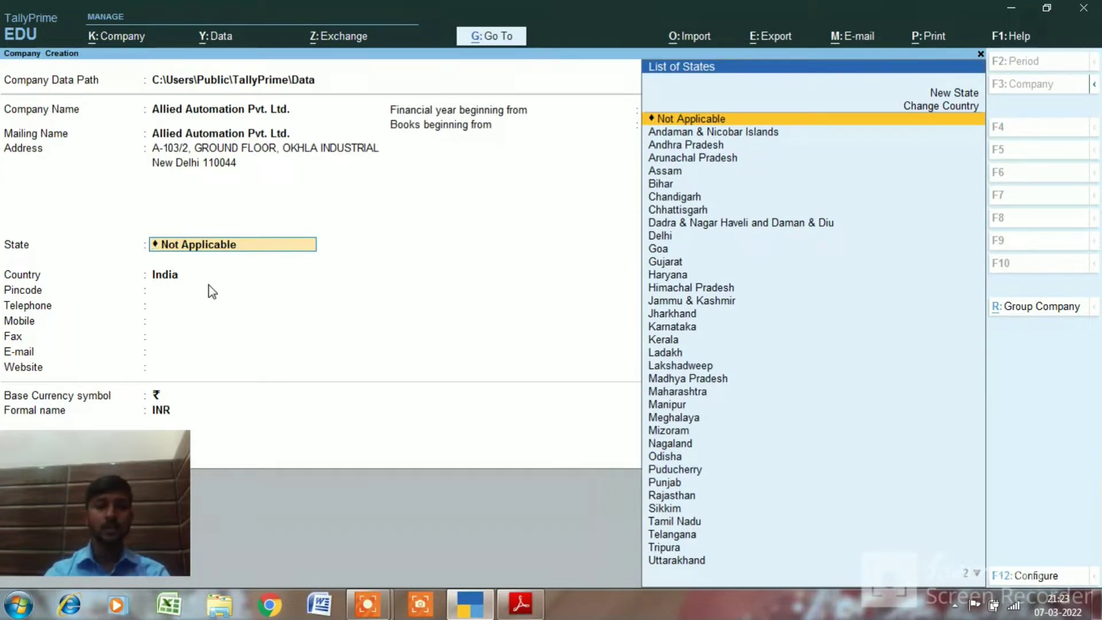
Set the company's State to Delhi from the list of states
type("D")
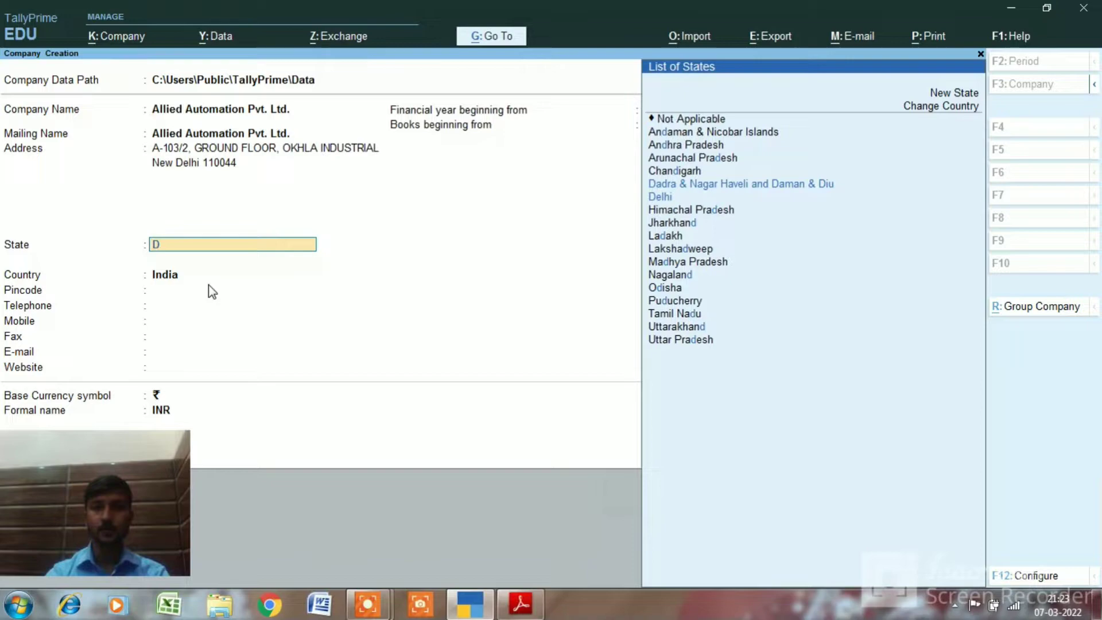
key("Down")
key("Return")
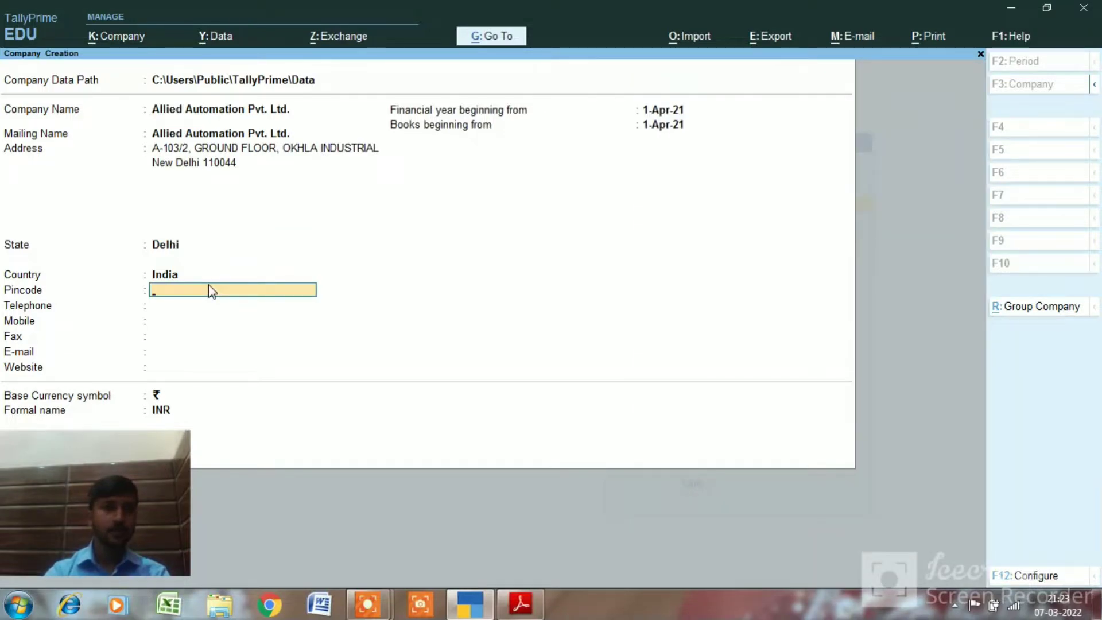
key("alt+Tab")
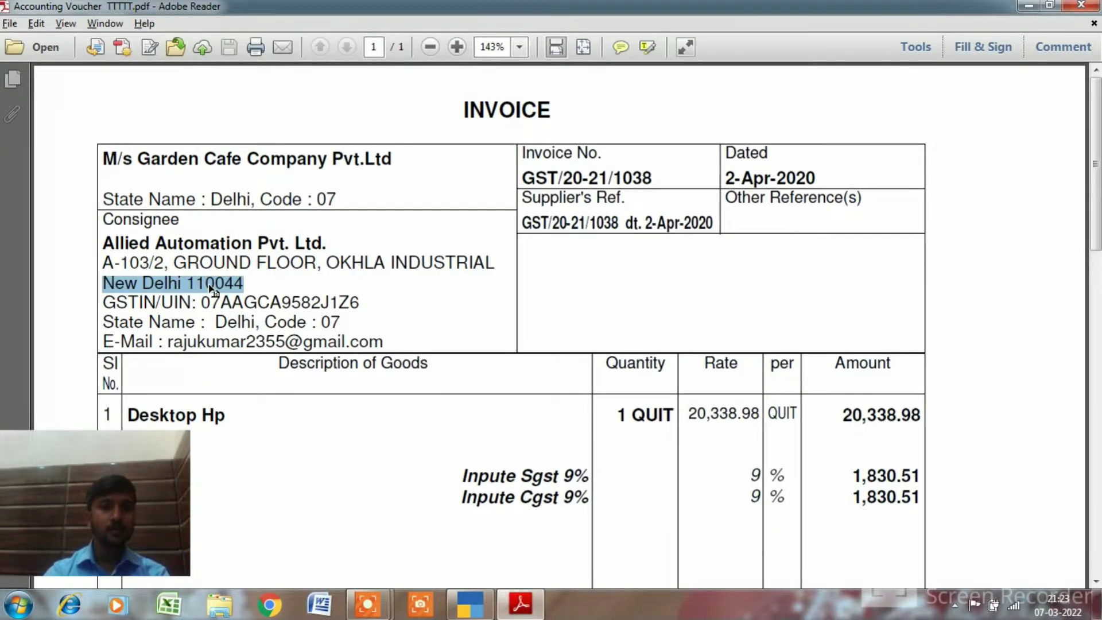
key("alt+Tab")
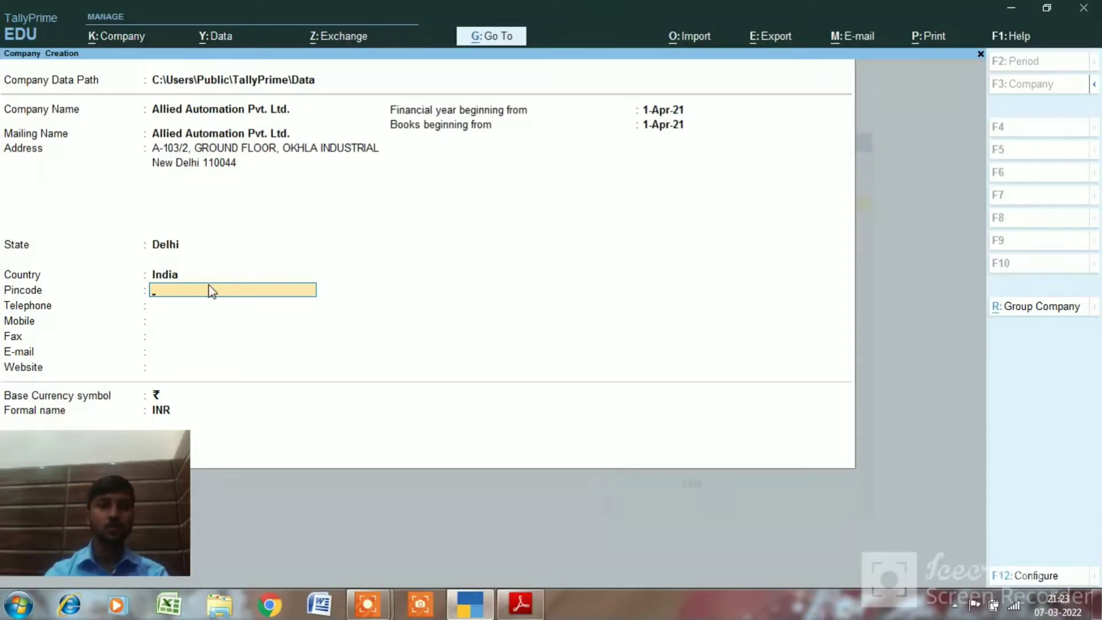
Enter the company's pincode, telephone and mobile numbers, then return to the invoice PDF
type("1")
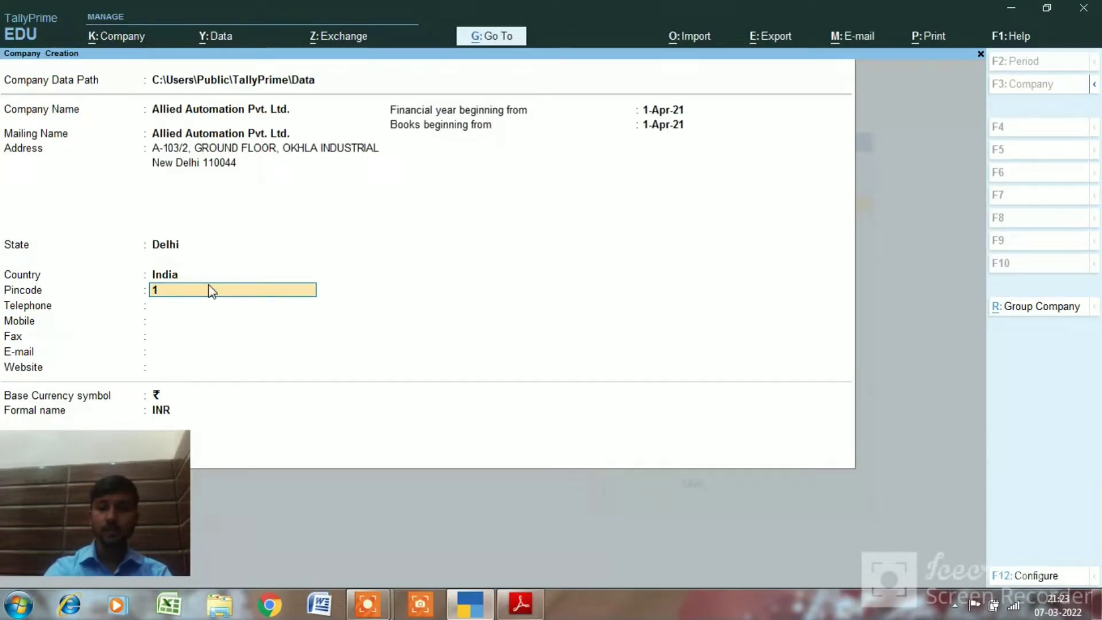
type("1")
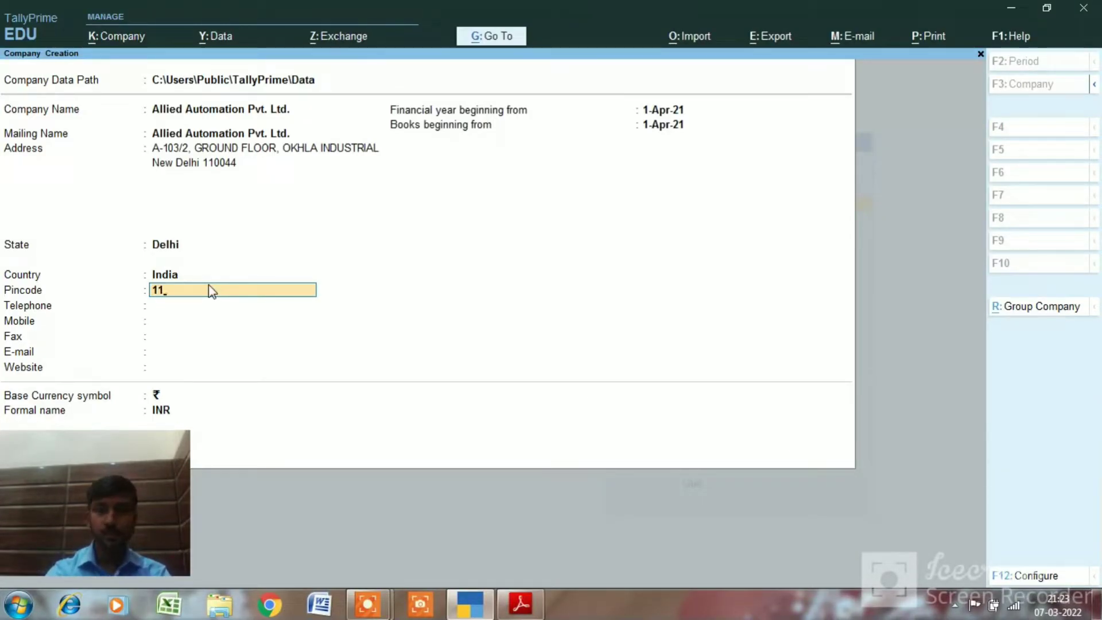
type("0044")
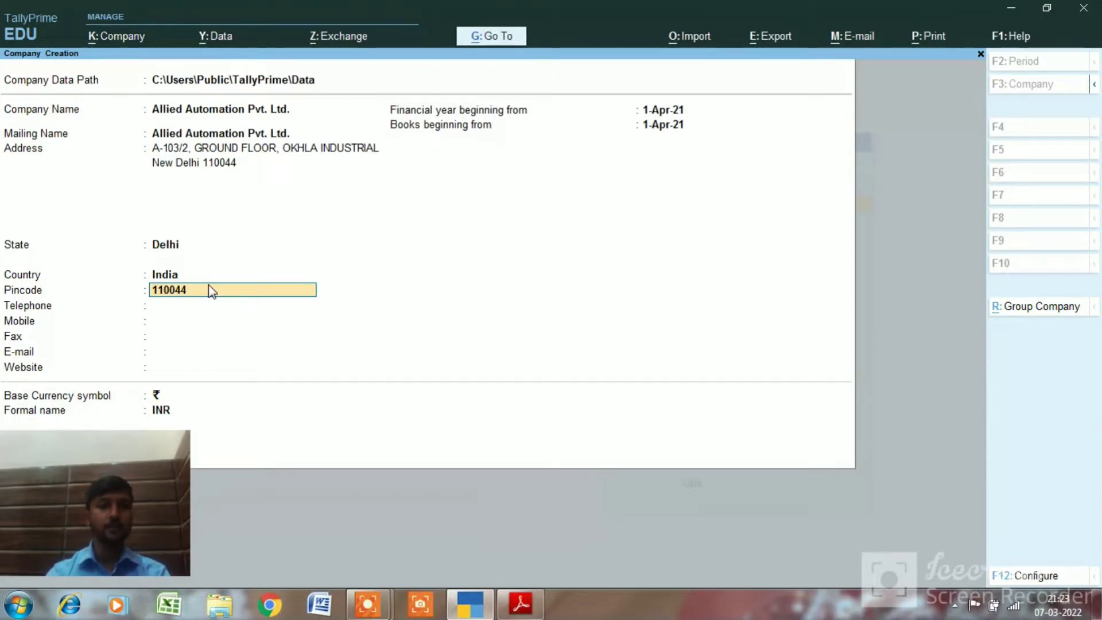
key("Return")
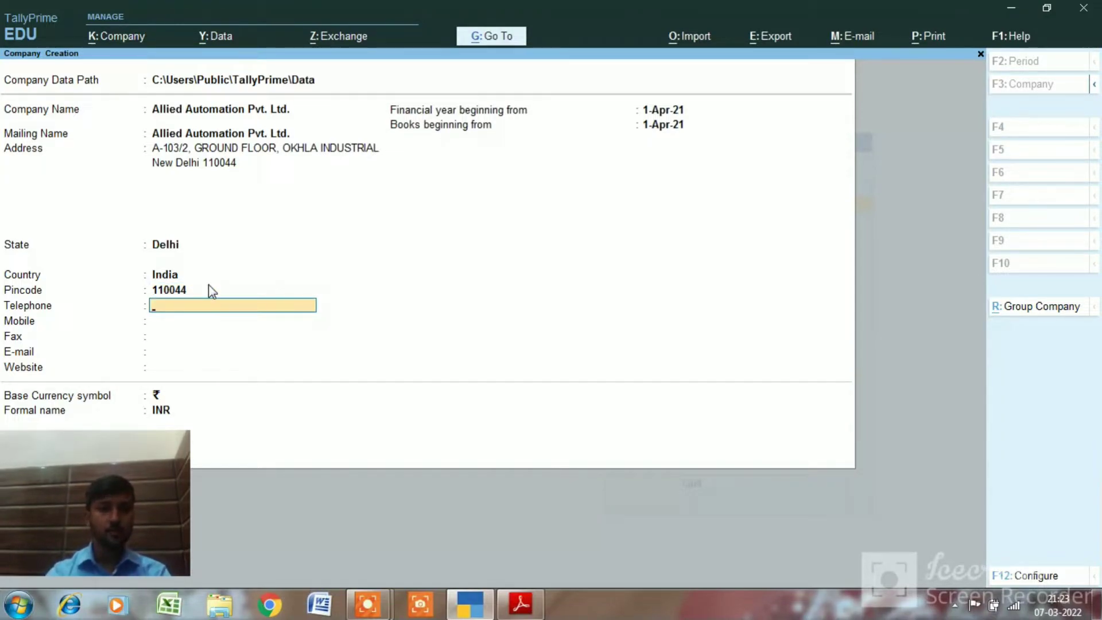
type("123456787")
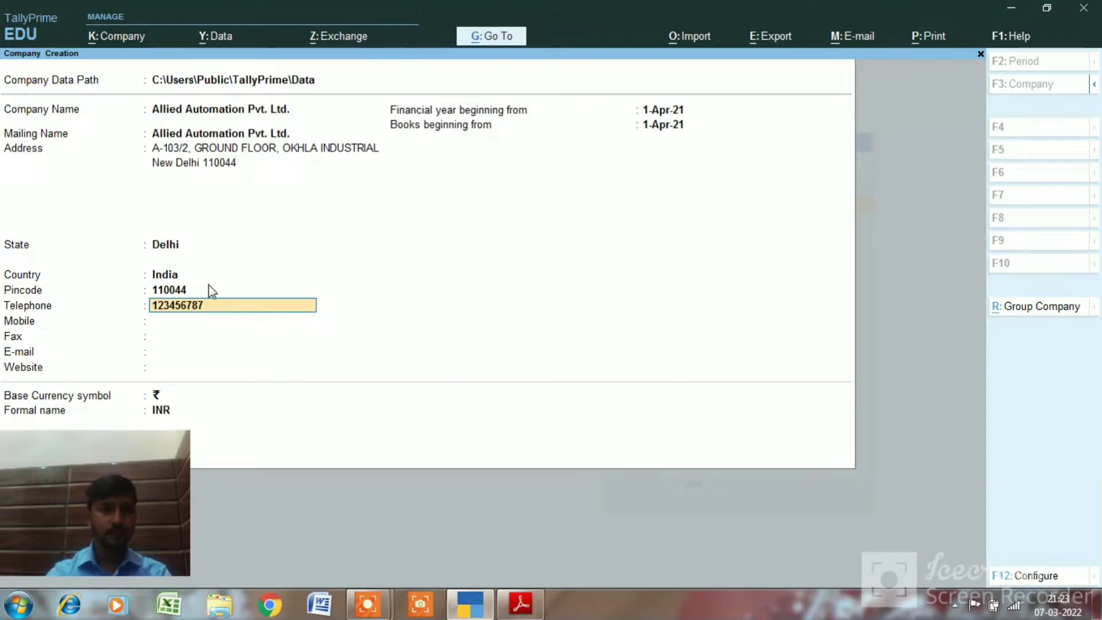
key("Return")
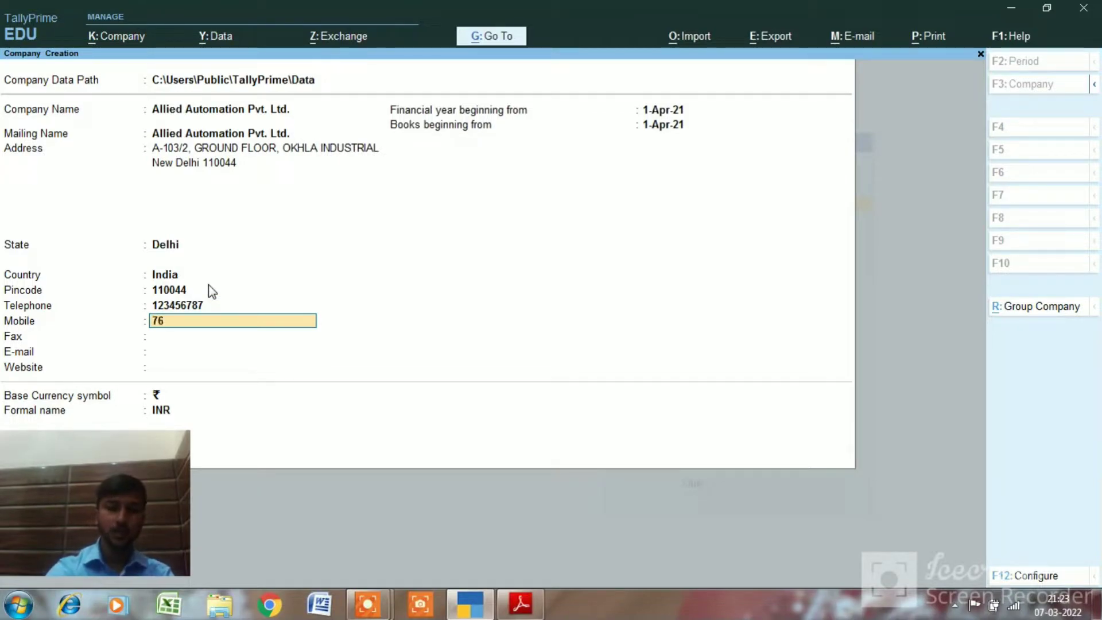
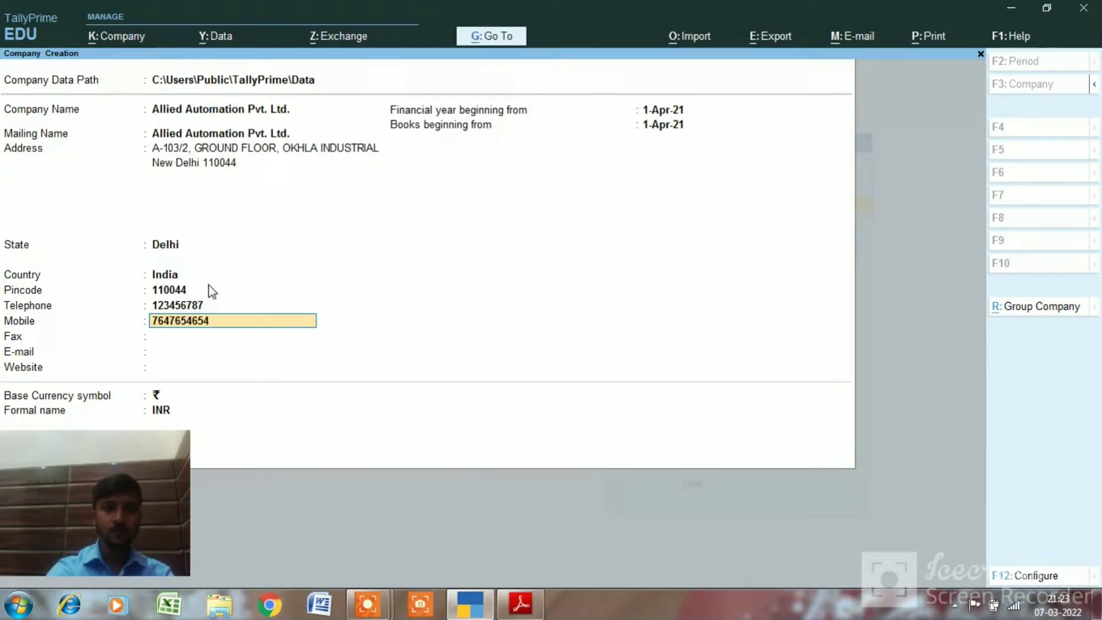
type("6")
key("Return")
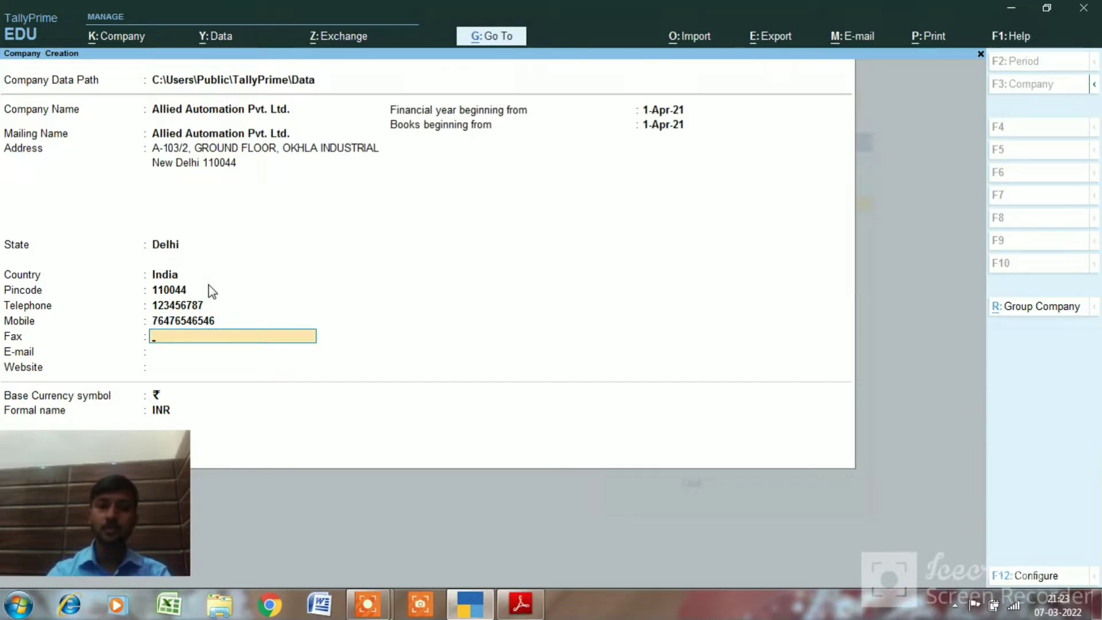
key("alt+Tab")
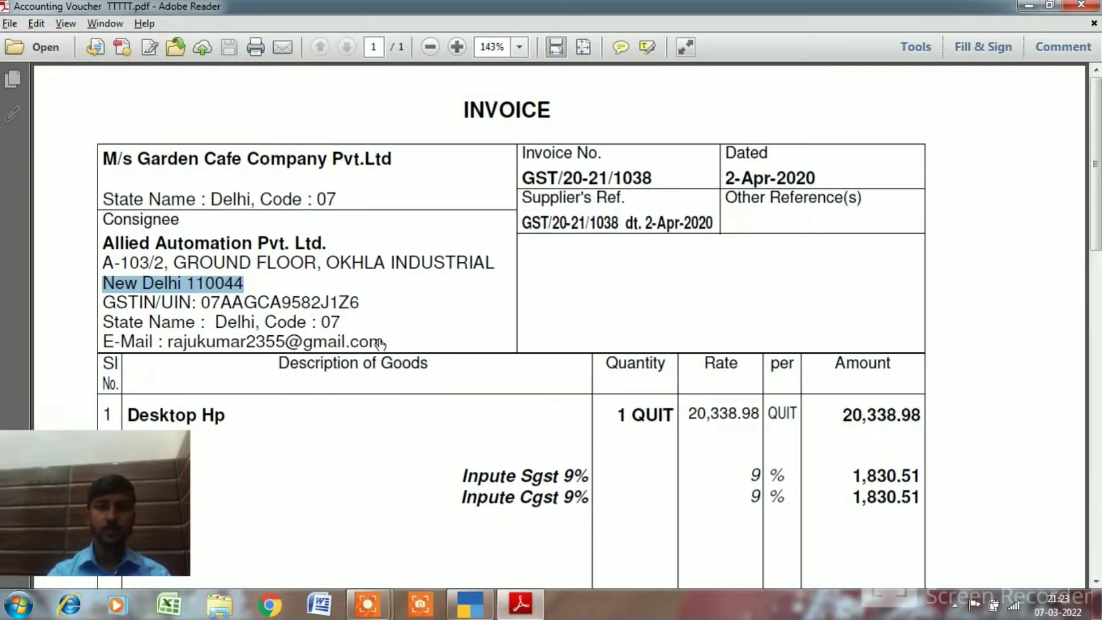
Copy the consignee's e-mail address from the invoice into the company's E-mail field
left_click_drag(385, 339, 167, 343)
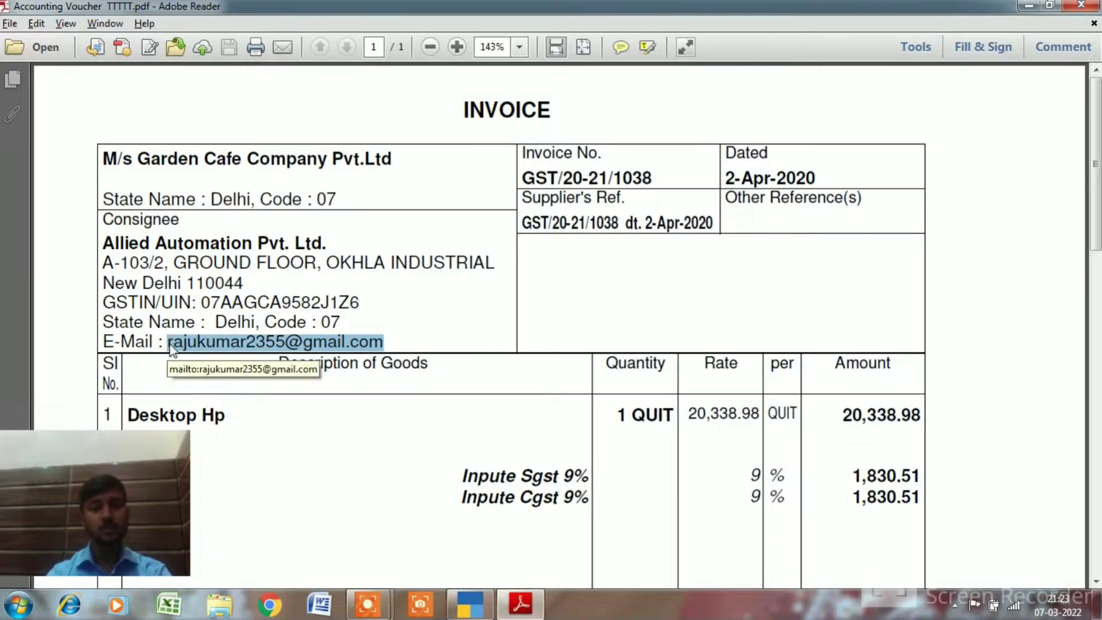
key("alt+Tab")
key("ctrl+alt+v")
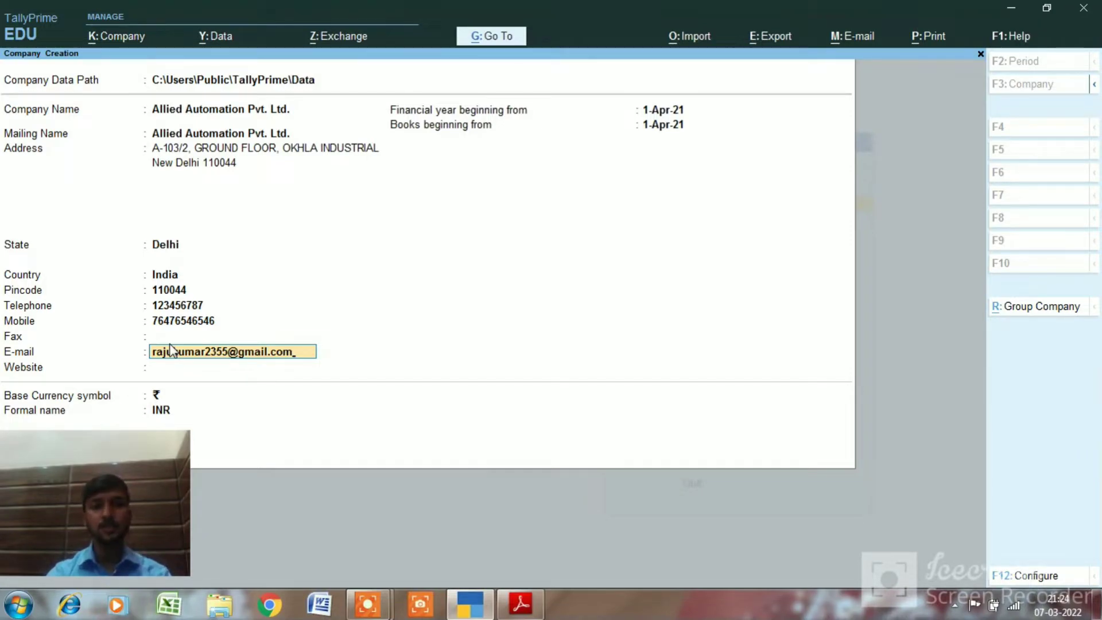
Change the financial year and books beginning to 1-Apr-22 and save the company
key("Return")
key("Return")
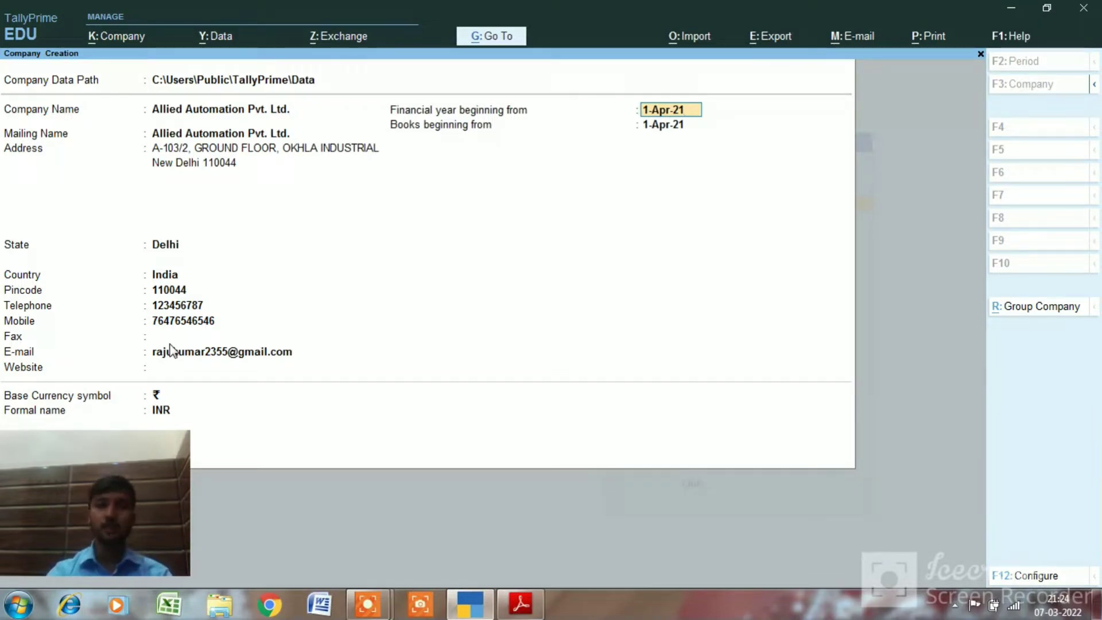
key("BackSpace")
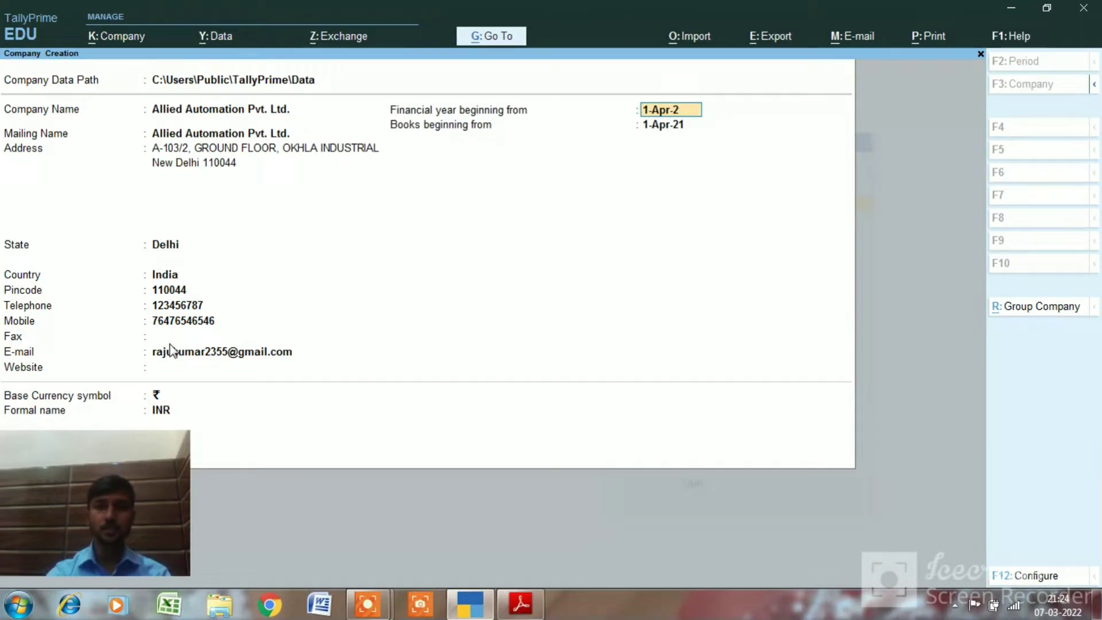
type("2")
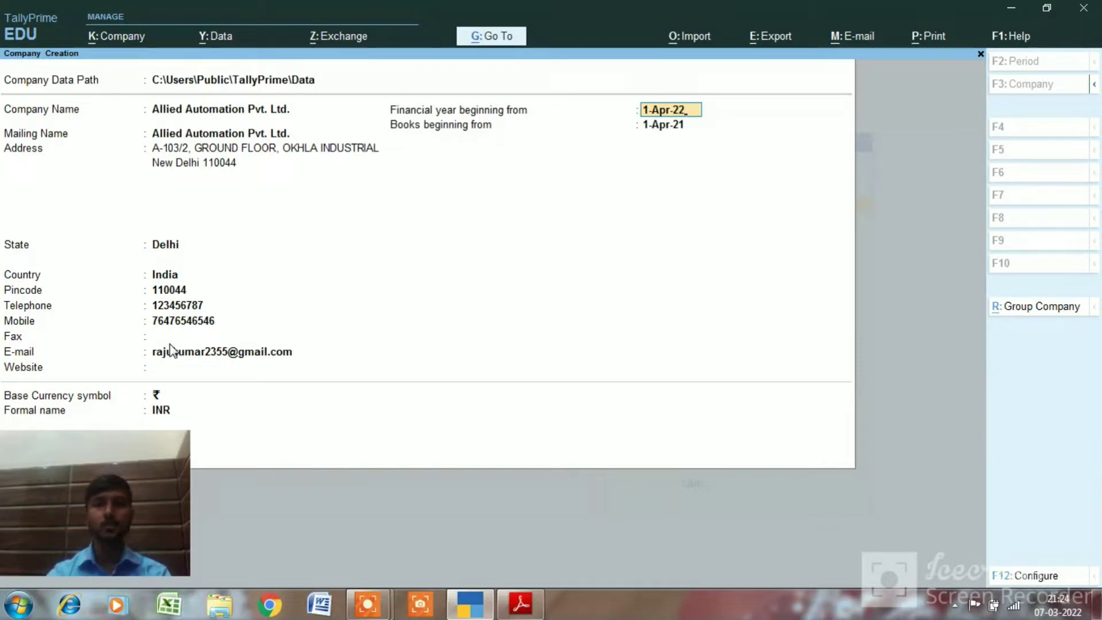
key("Return")
key("Return")
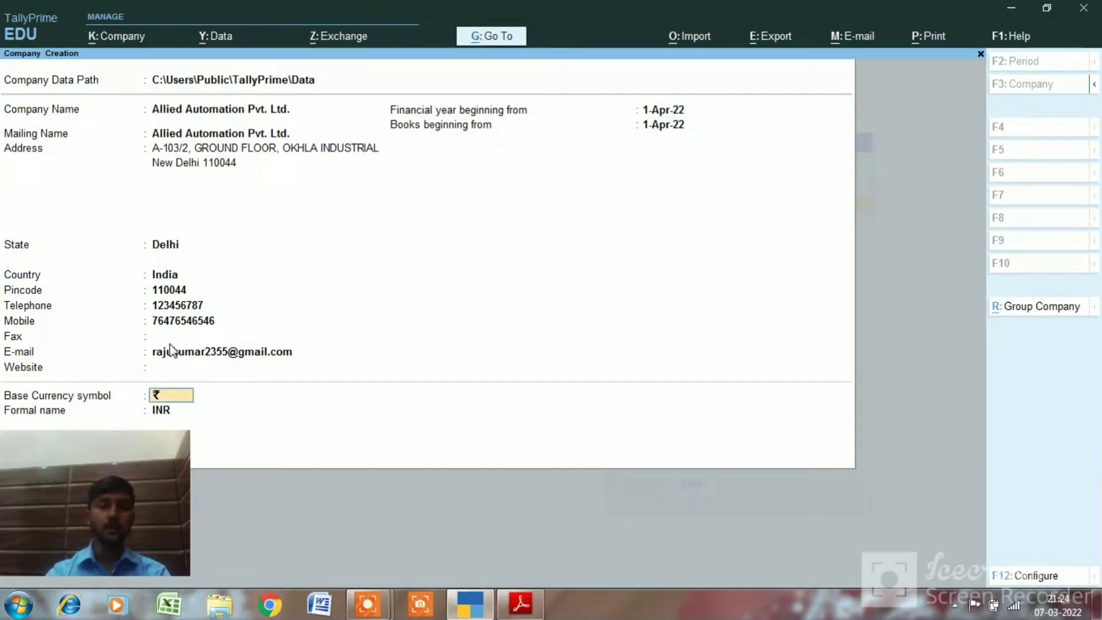
key("Return")
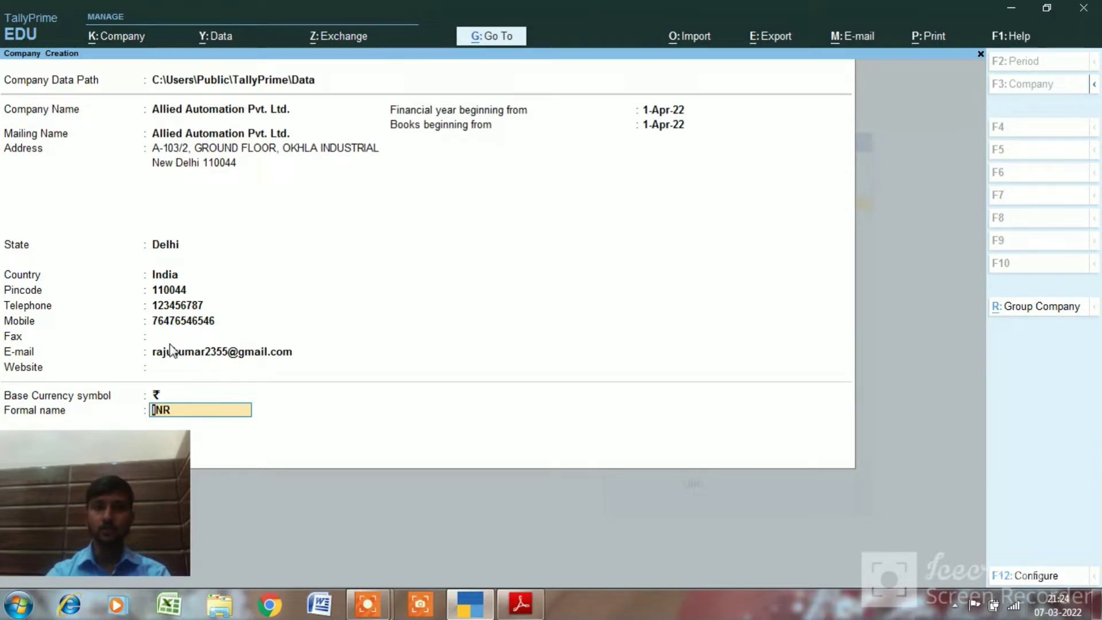
key("Return")
key("Return")
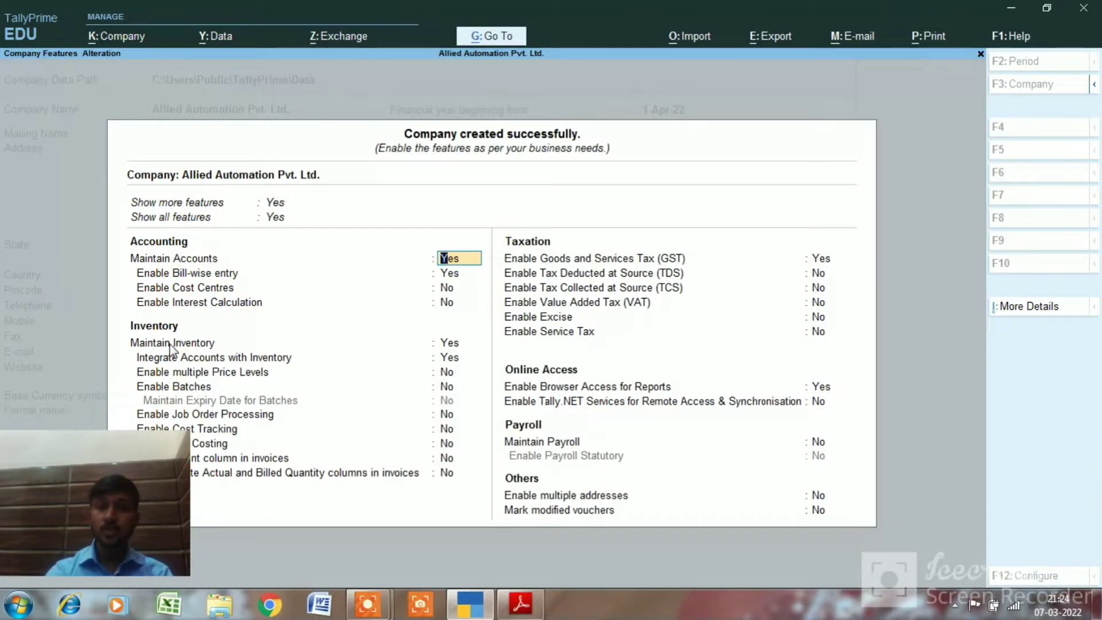
Enable GST with state Delhi and Regular registration type
key("Return")
key("Return")
key("Return")
key("Return")
key("Return")
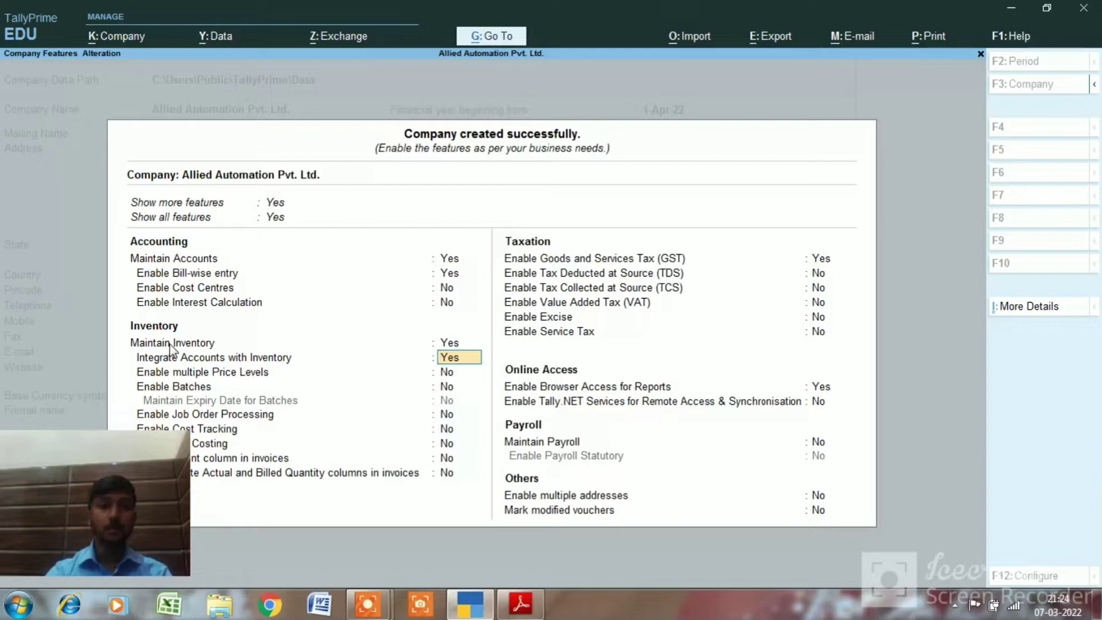
key("Return")
key("Return")
key("Return")
key("Return")
key("Return")
key("Return")
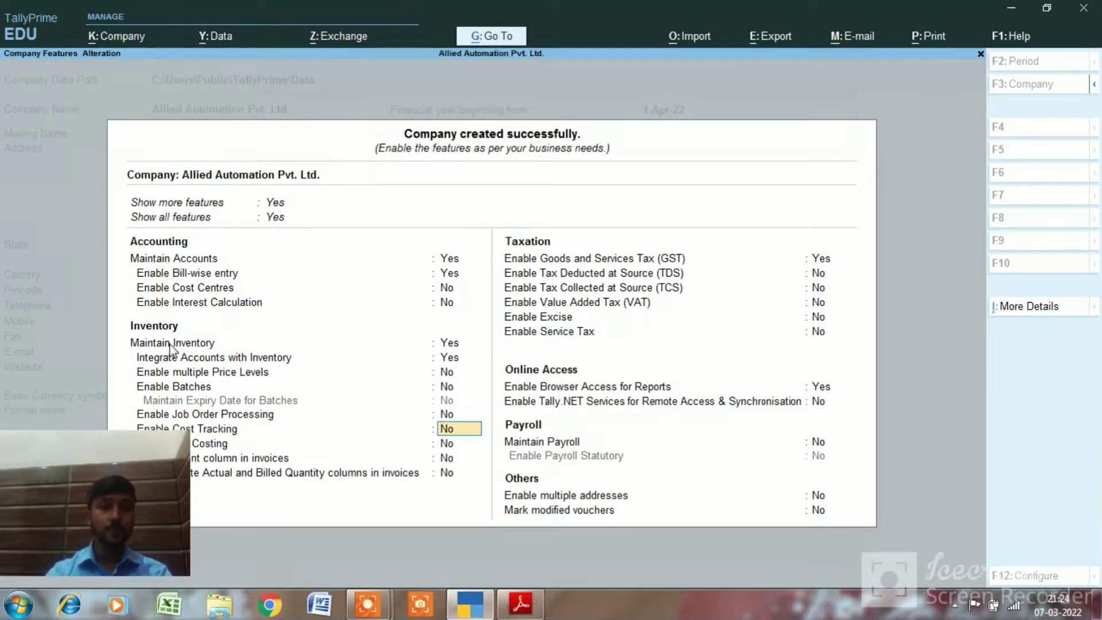
key("Return")
key("Return")
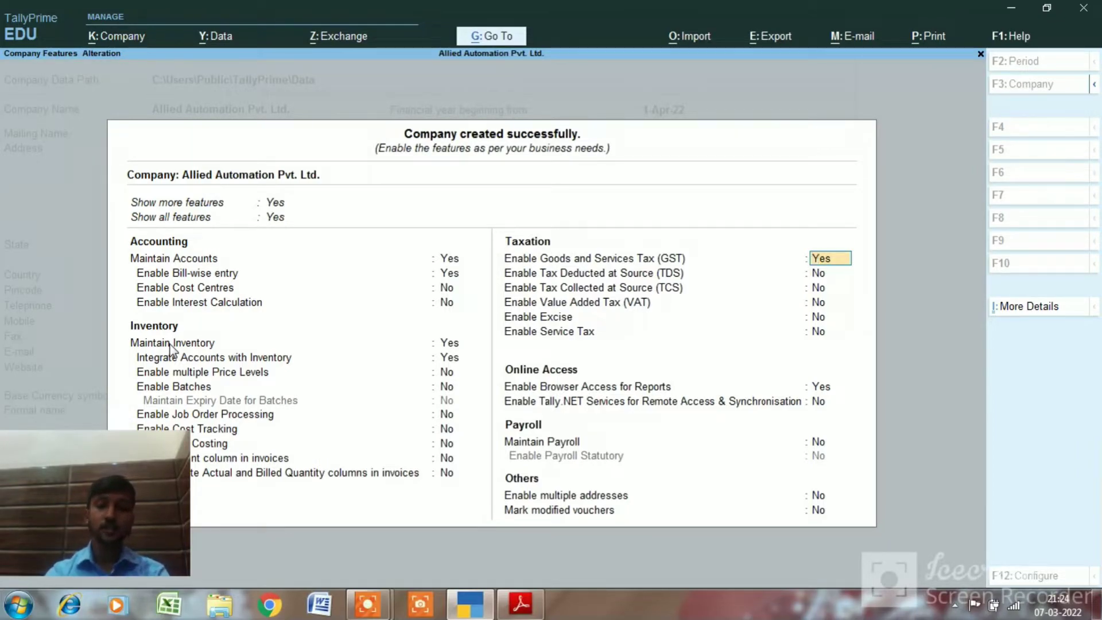
type("y")
key("Return")
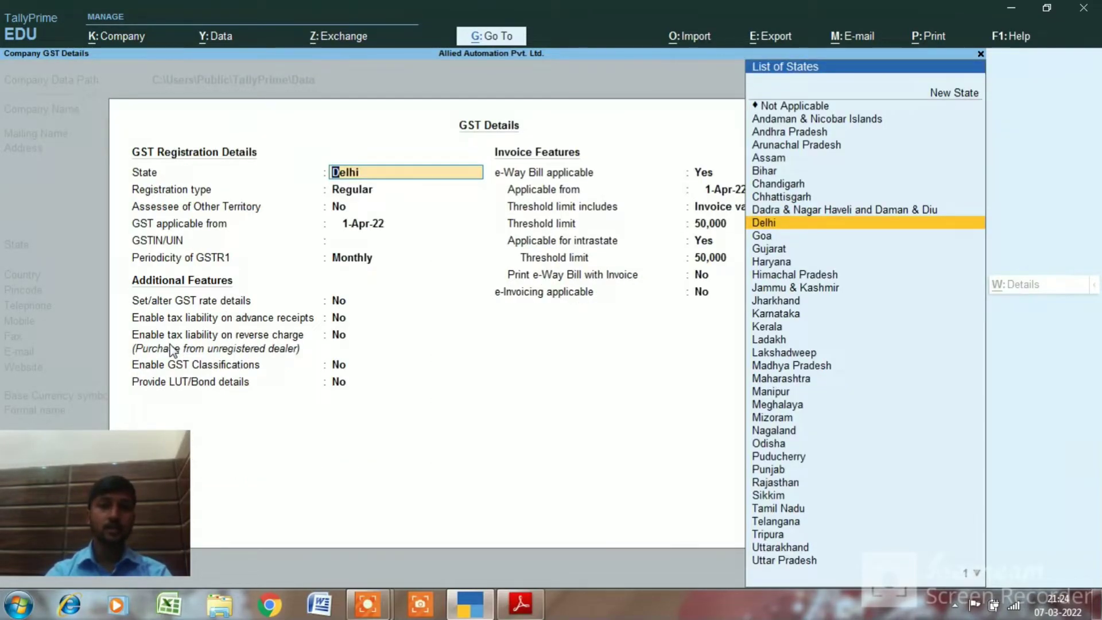
key("Return")
key("Return")
key("Return")
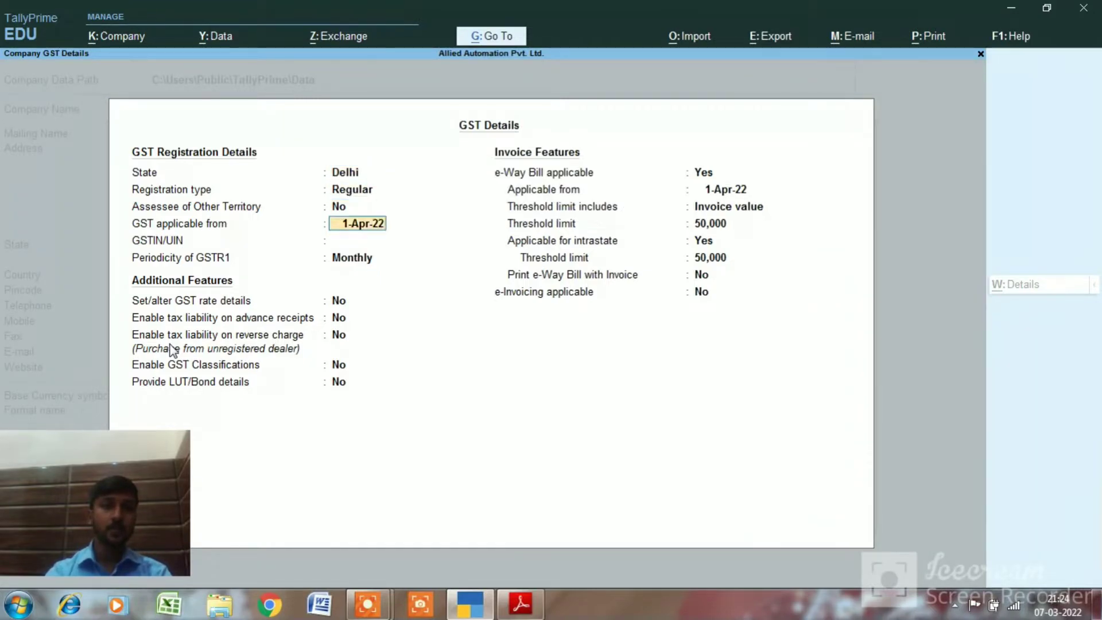
key("Return")
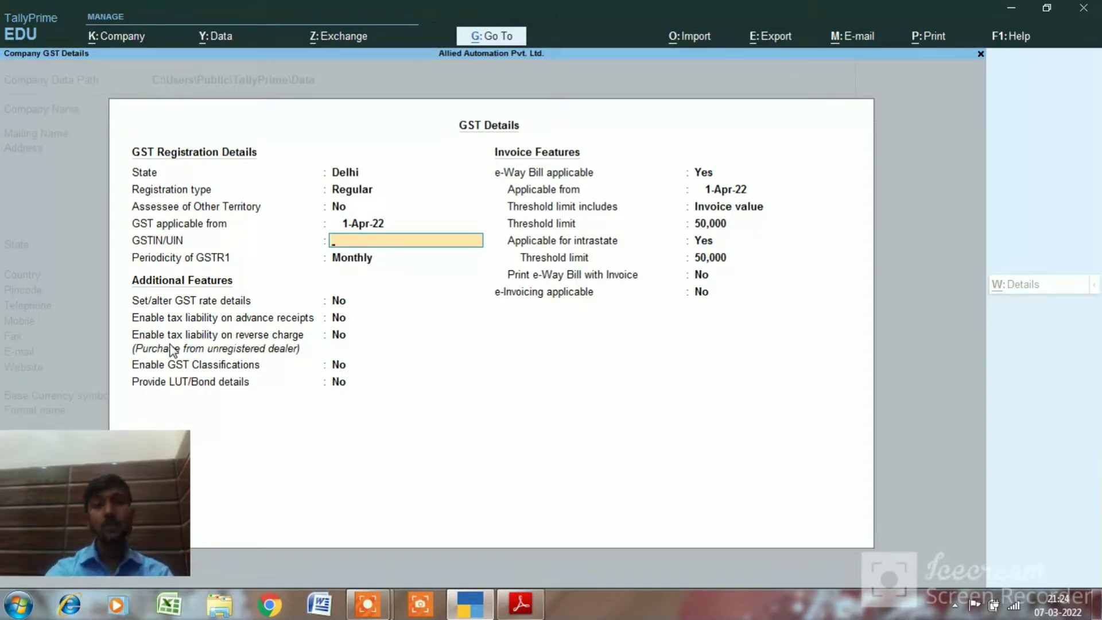
Select the GSTIN on the invoice PDF and return to the GST details screen
key("alt+Tab")
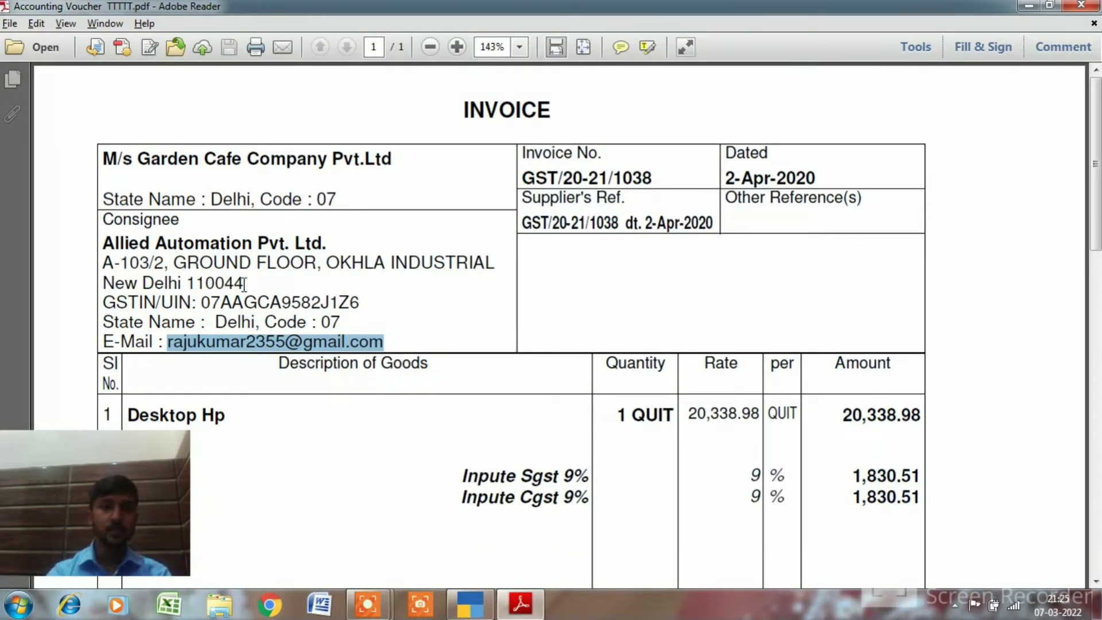
double_click(253, 302)
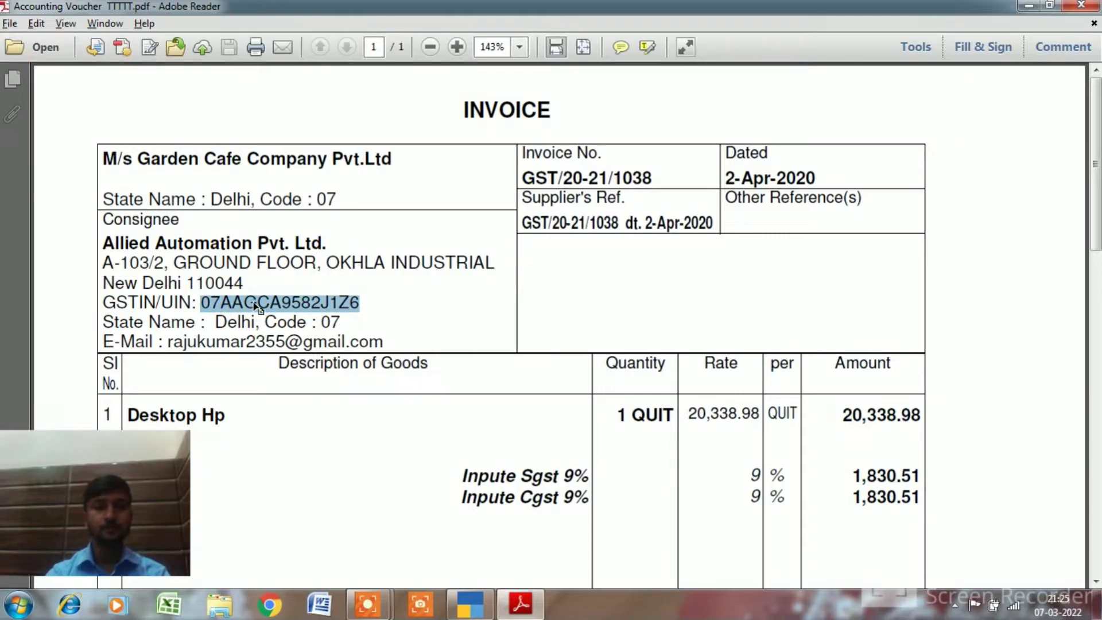
key("alt+Tab")
Paste the company's GSTIN into the GST details
type("V")
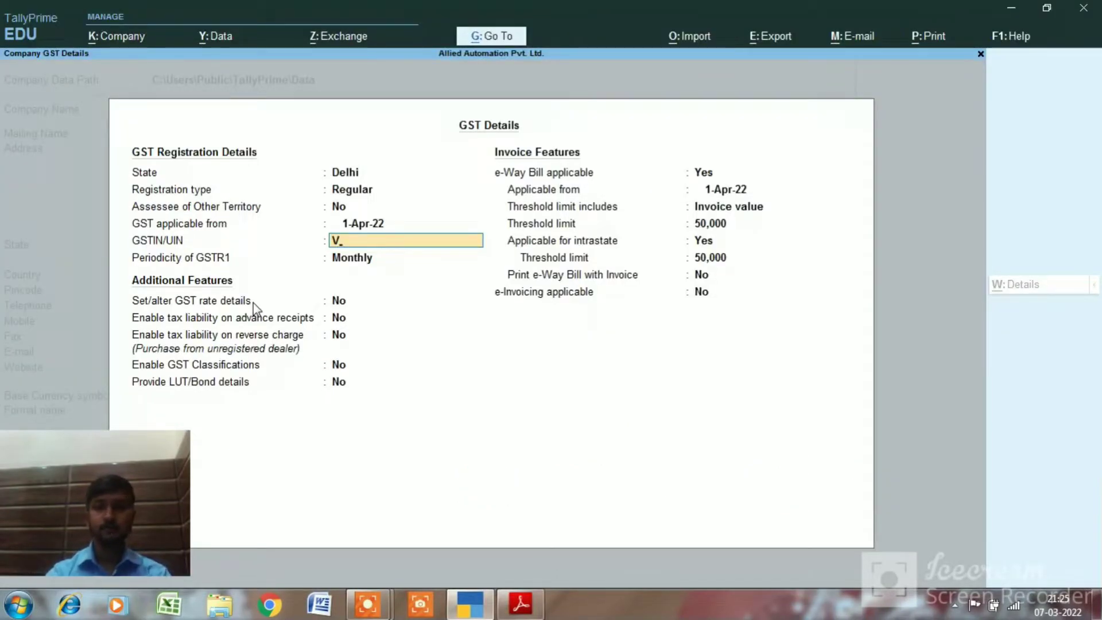
key("BackSpace")
key("ctrl+alt+v")
key("Return")
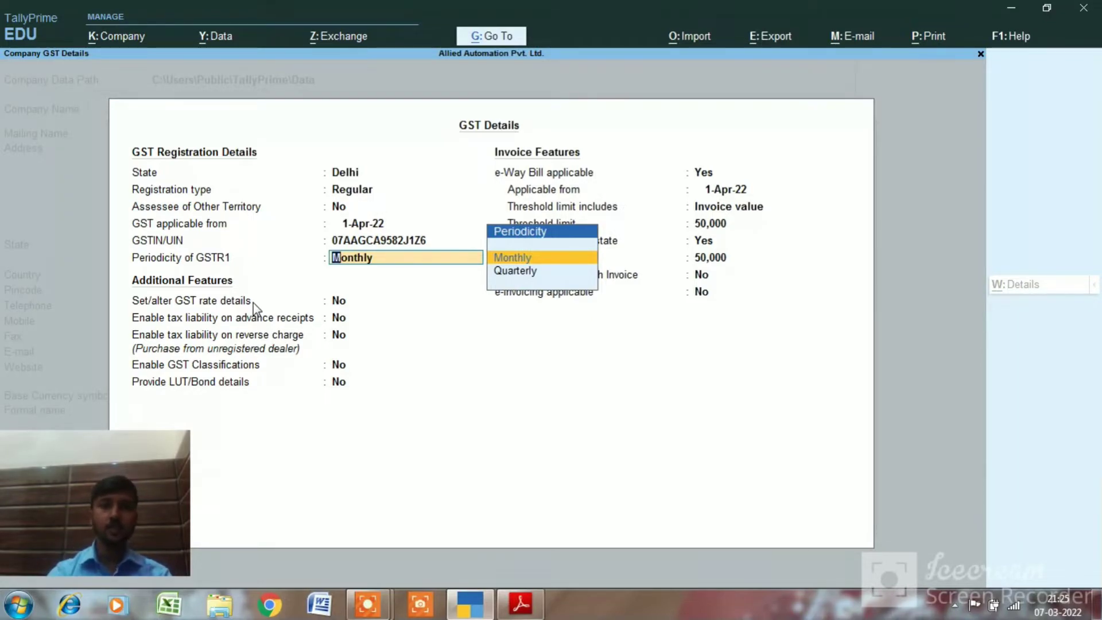
Keep Monthly GSTR1 and the invoice-value e-Way Bill threshold of 50,000, then save the GST details
key("Return")
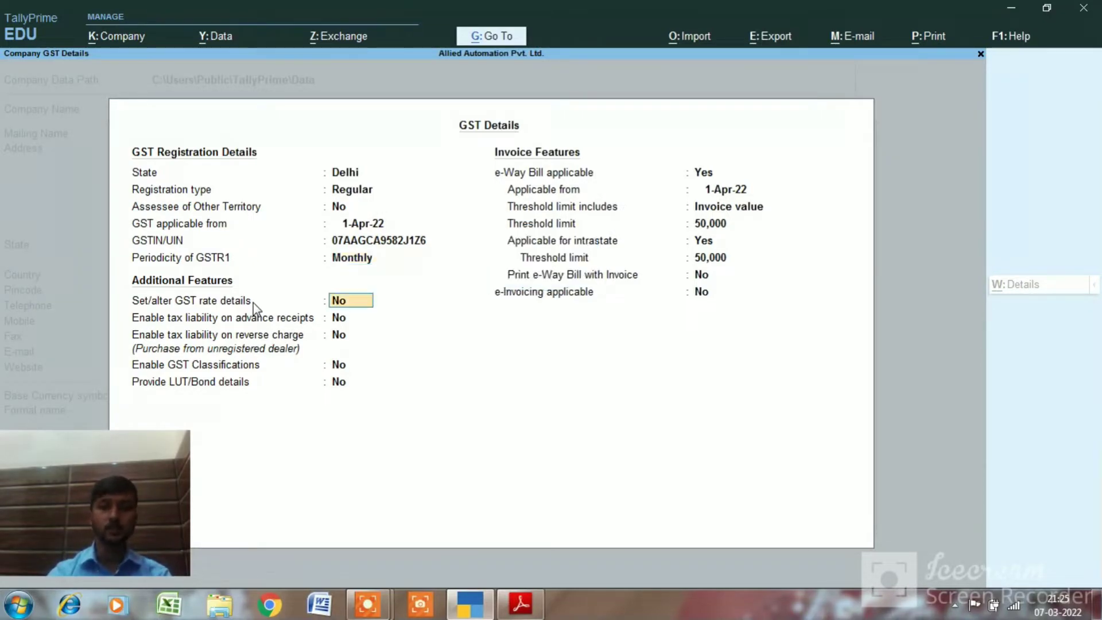
key("Return")
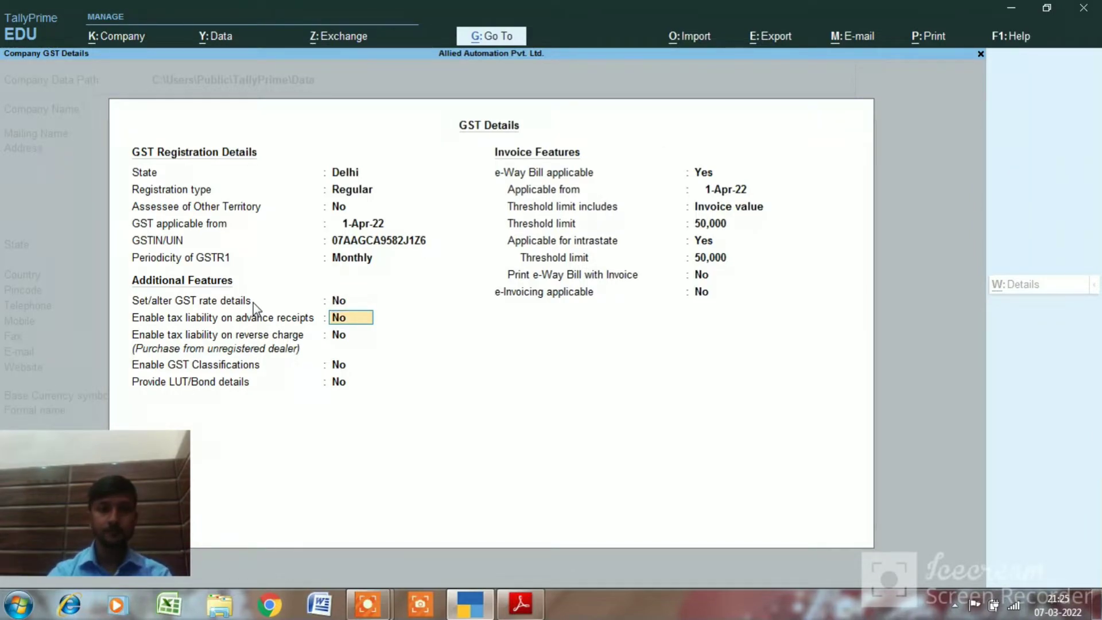
key("Return")
key("Return")
key("Return")
key("Return")
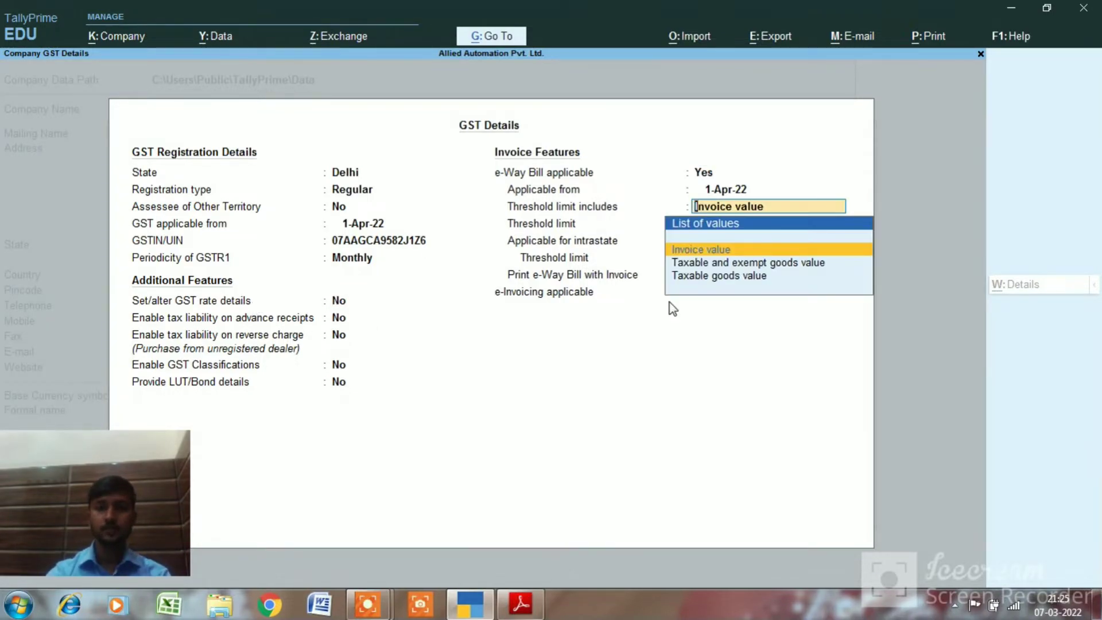
key("Return")
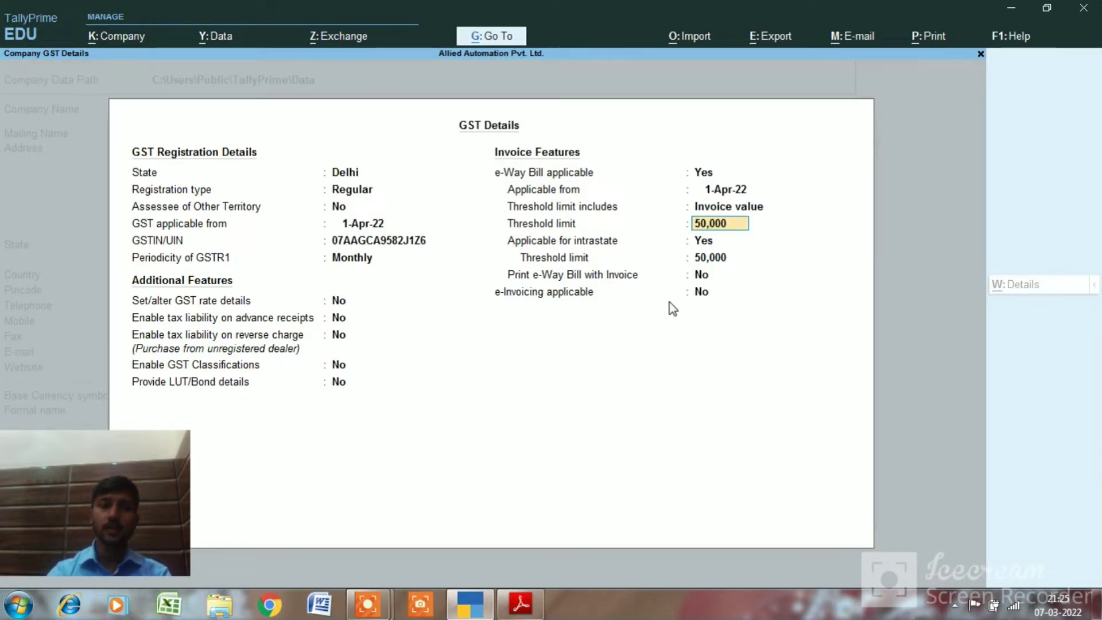
key("Return")
key("Return")
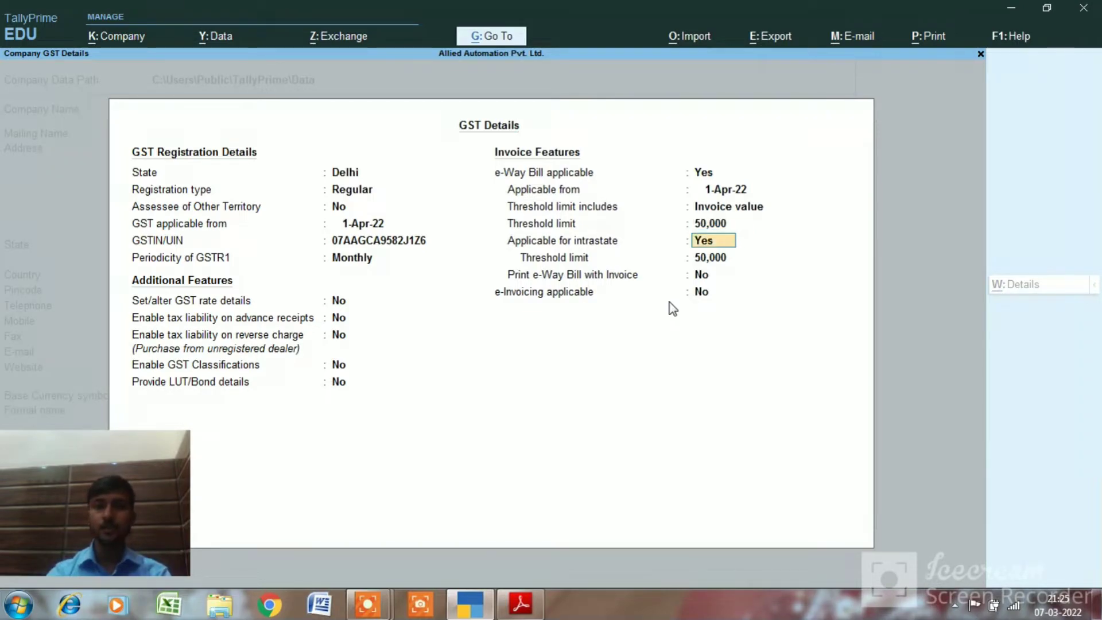
key("Return")
key("Return")
key("Return")
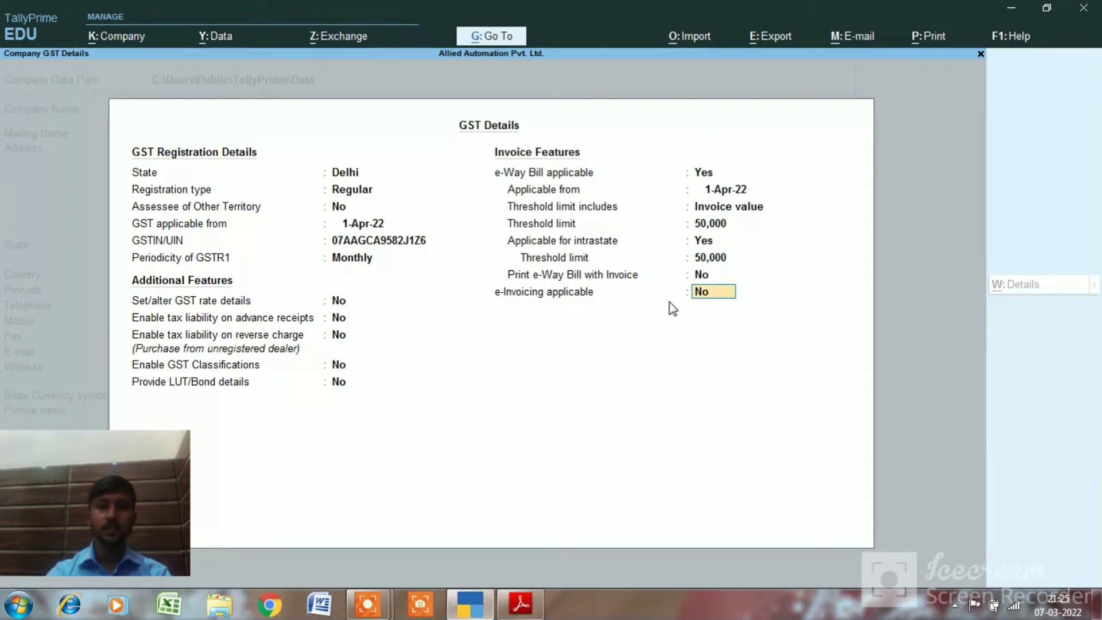
key("Return")
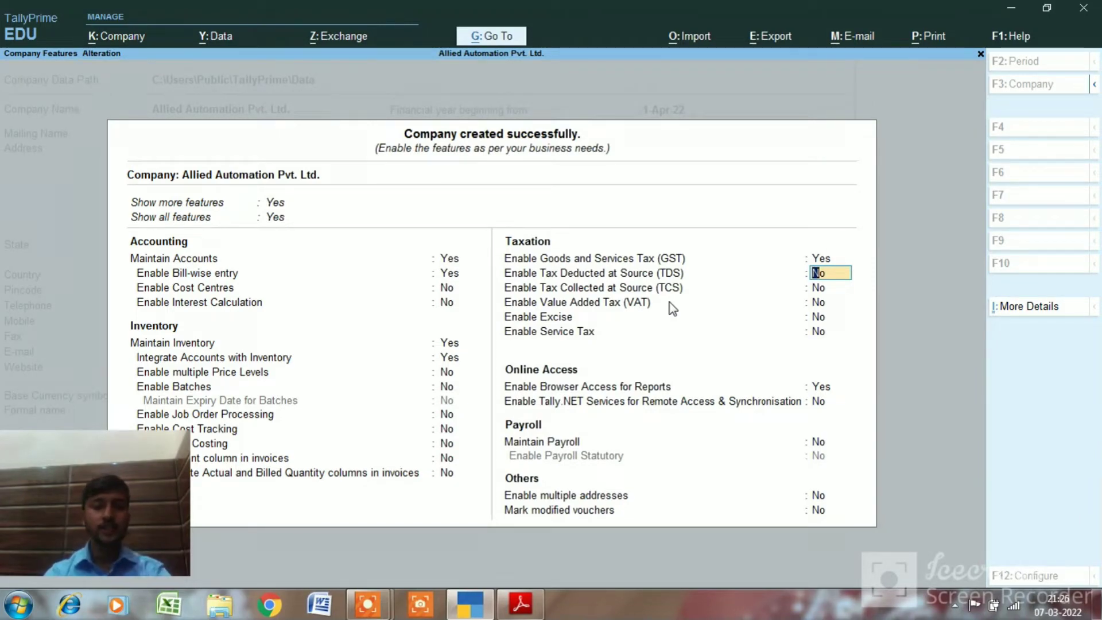
Enable TDS with the TAN left blank and Company as deductor type, then close the deductor details
type("y")
key("Return")
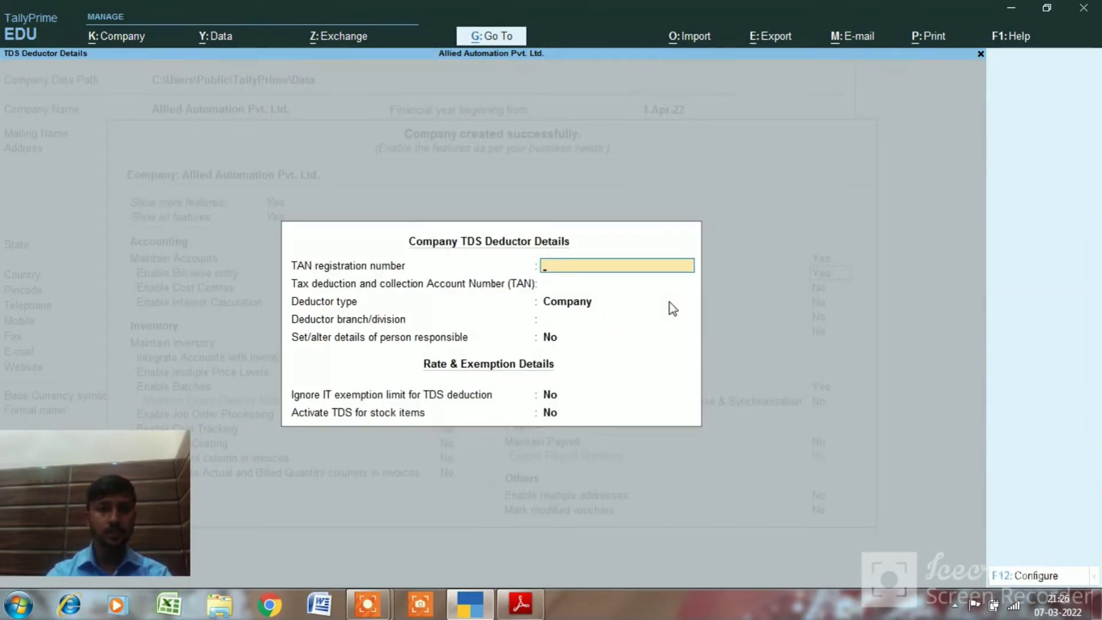
key("Return")
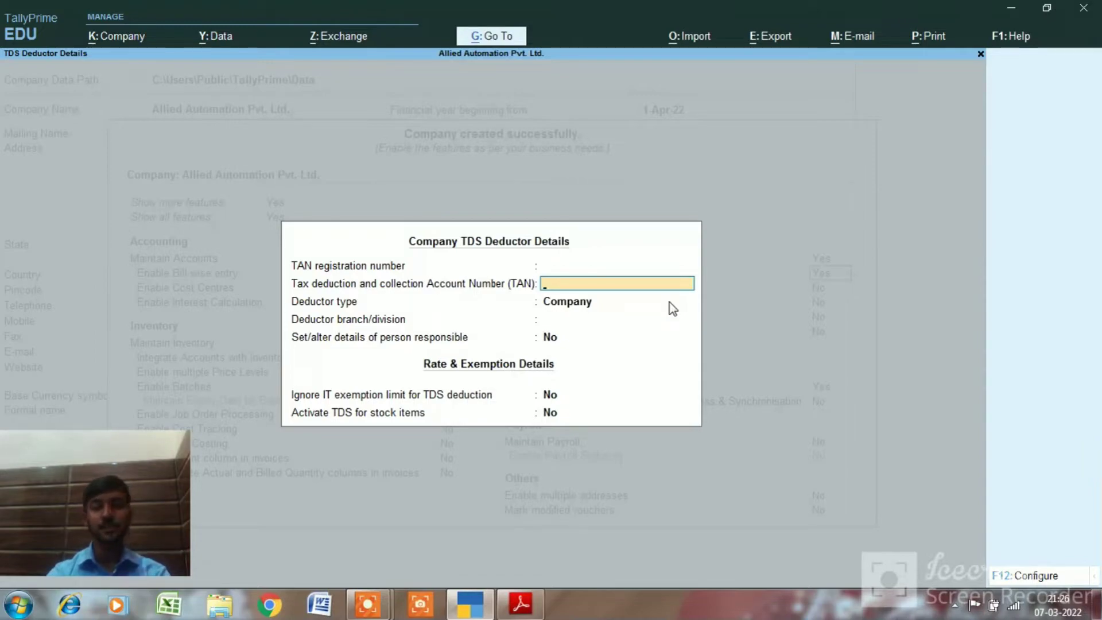
key("Return")
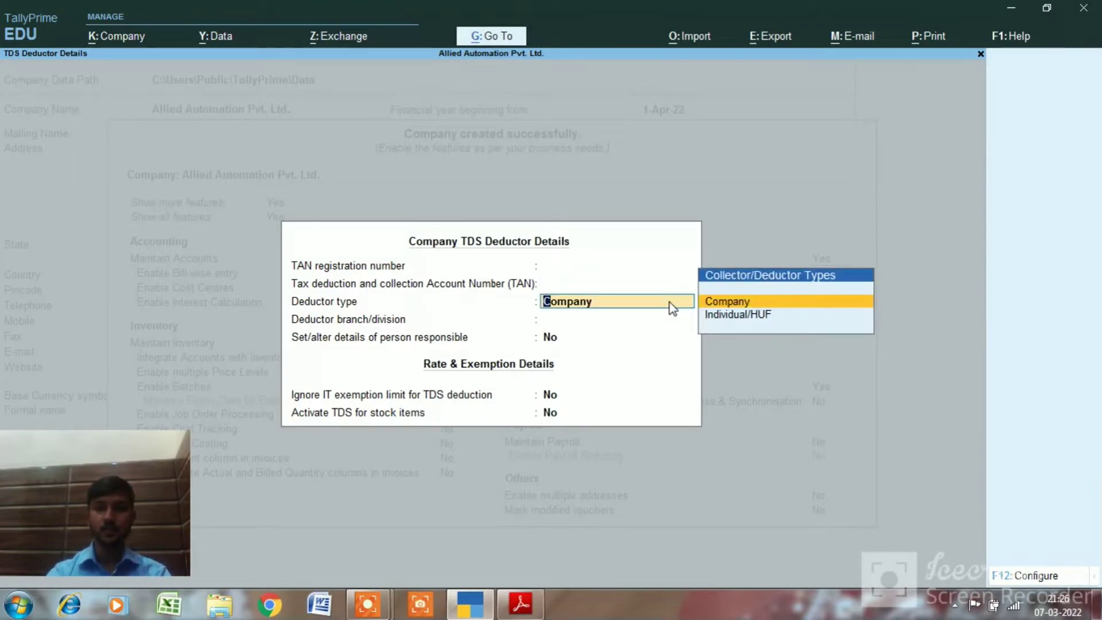
key("Return")
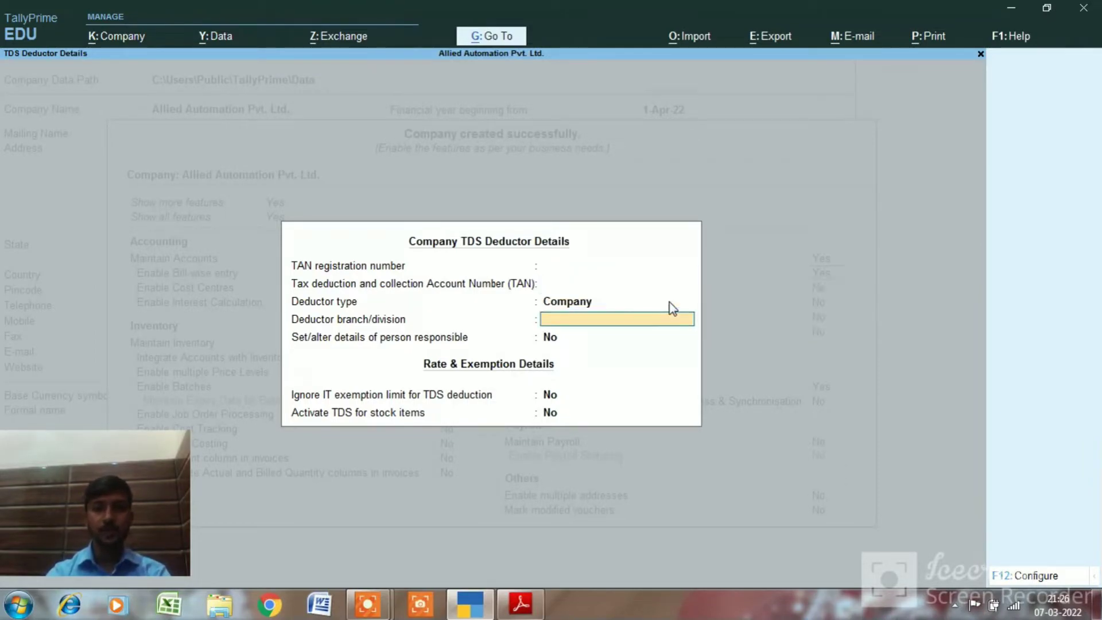
key("Return")
key("Return")
key("Return")
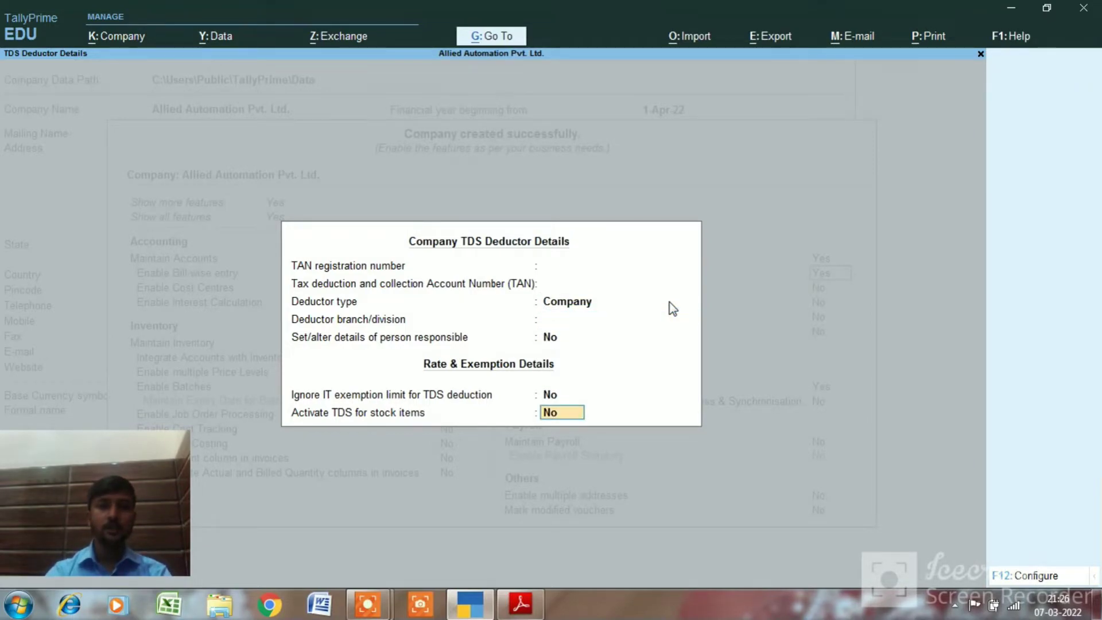
key("Up")
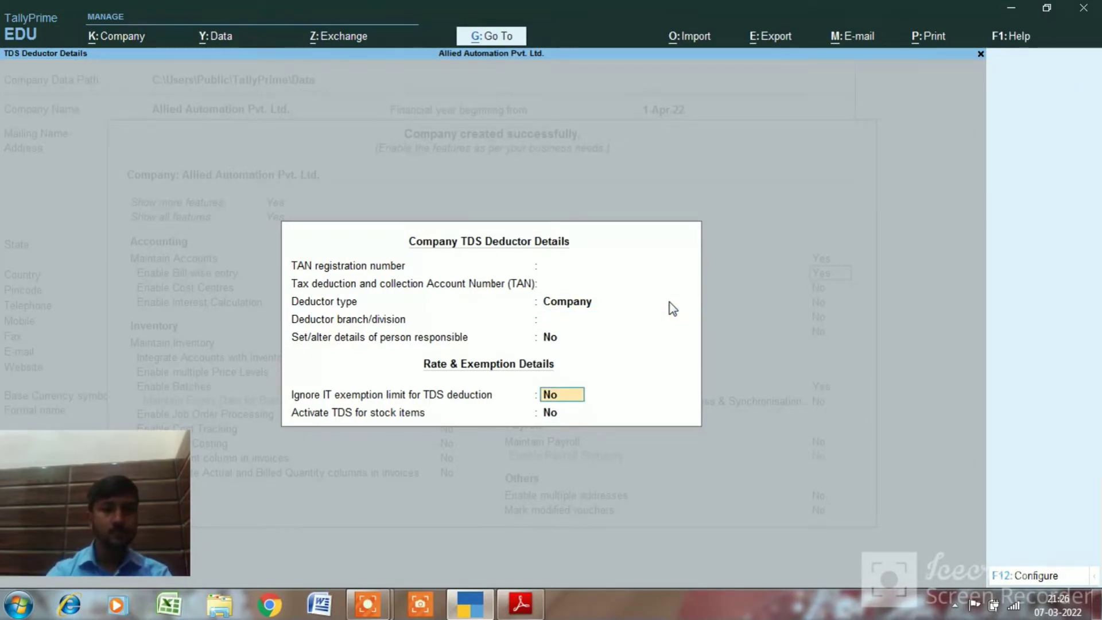
key("Return")
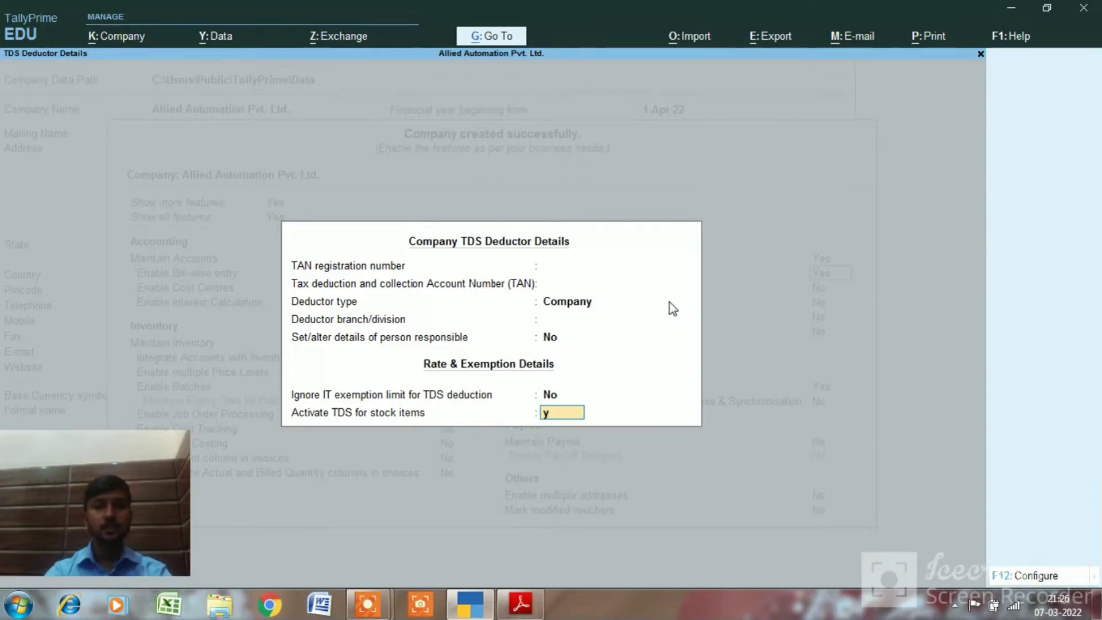
key("Return")
Switch the TDS feature back to No
key("Up")
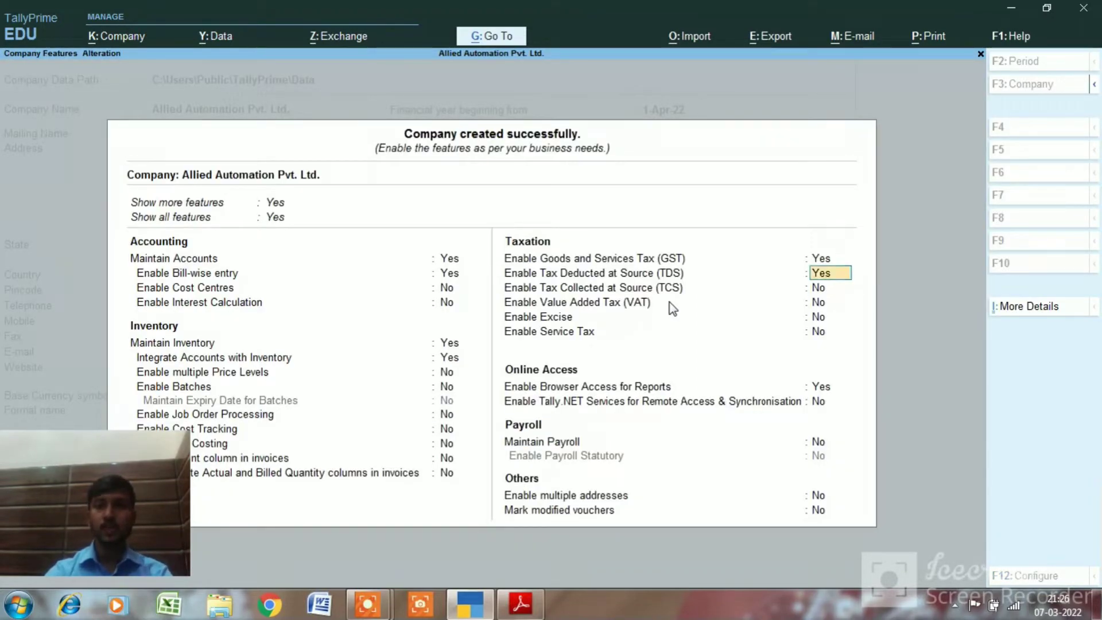
type("n")
key("Return")
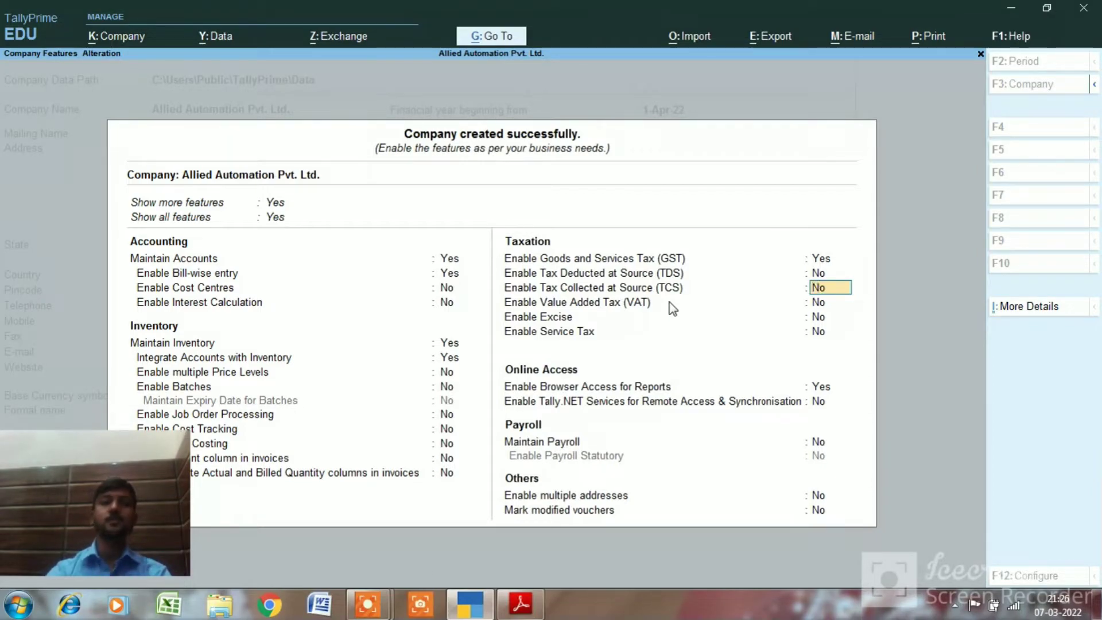
Leave TCS, VAT, Excise, Service Tax and Payroll at defaults and reach the Accept prompt
key("Return")
key("Return")
key("Return")
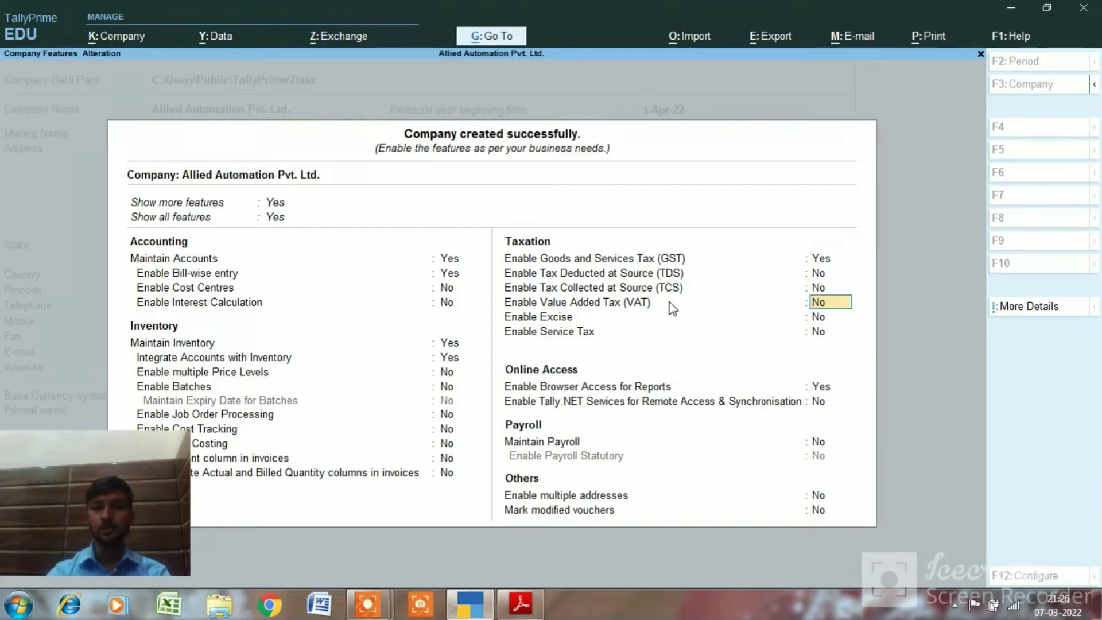
key("Return")
key("Return")
key("Return")
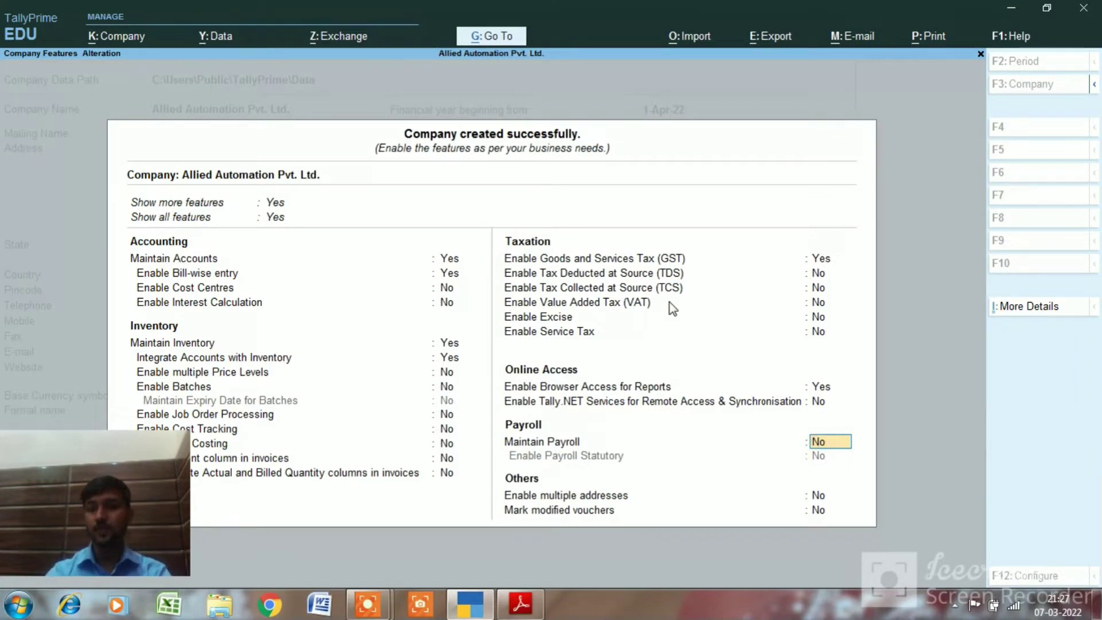
key("Return")
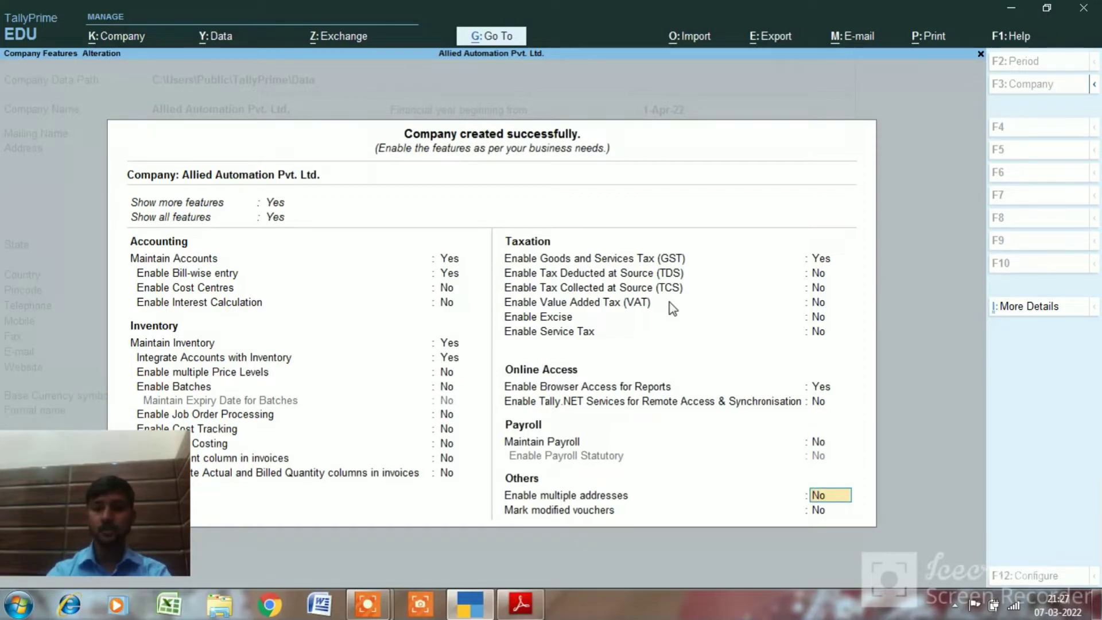
key("Return")
key("Return")
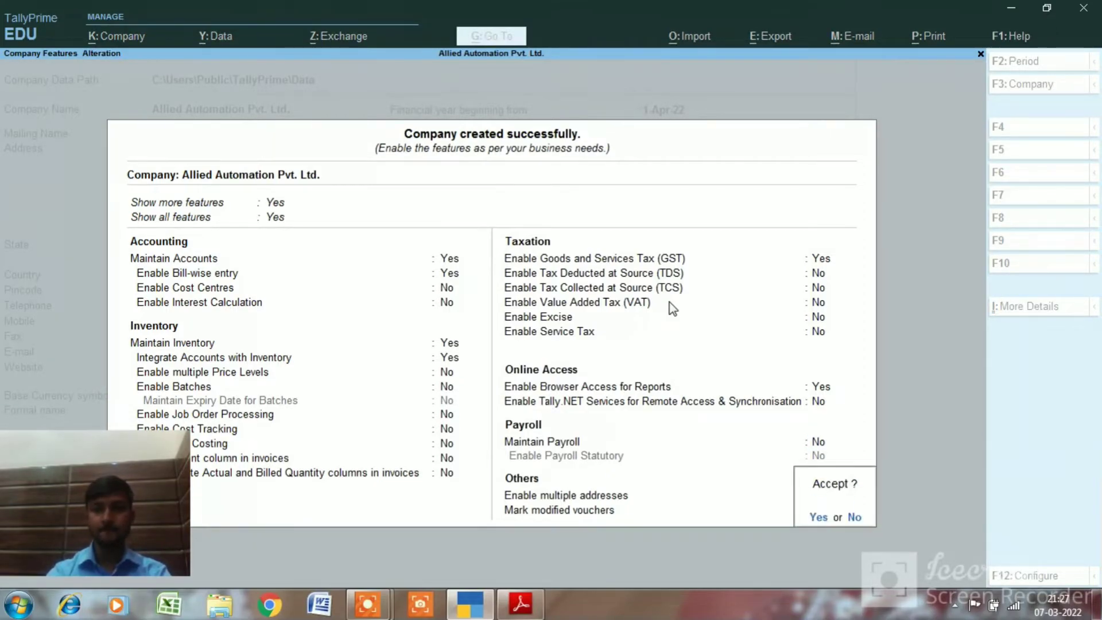
key("Return")
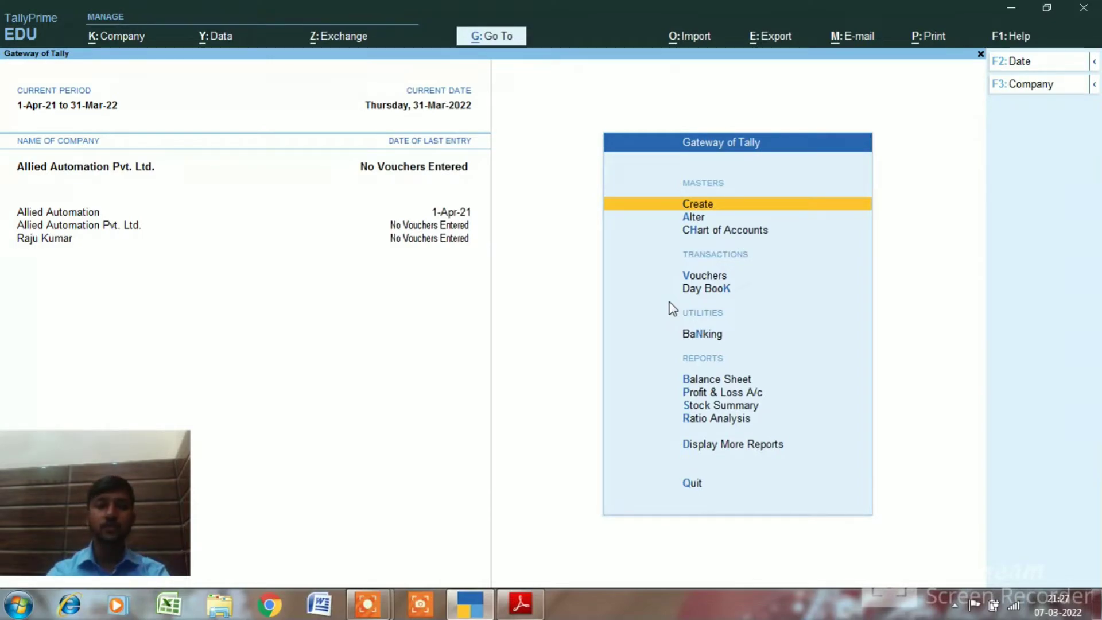
Glance at the F1 Help options, then bring up Change Current Date showing 31-3-2022
key("F1")
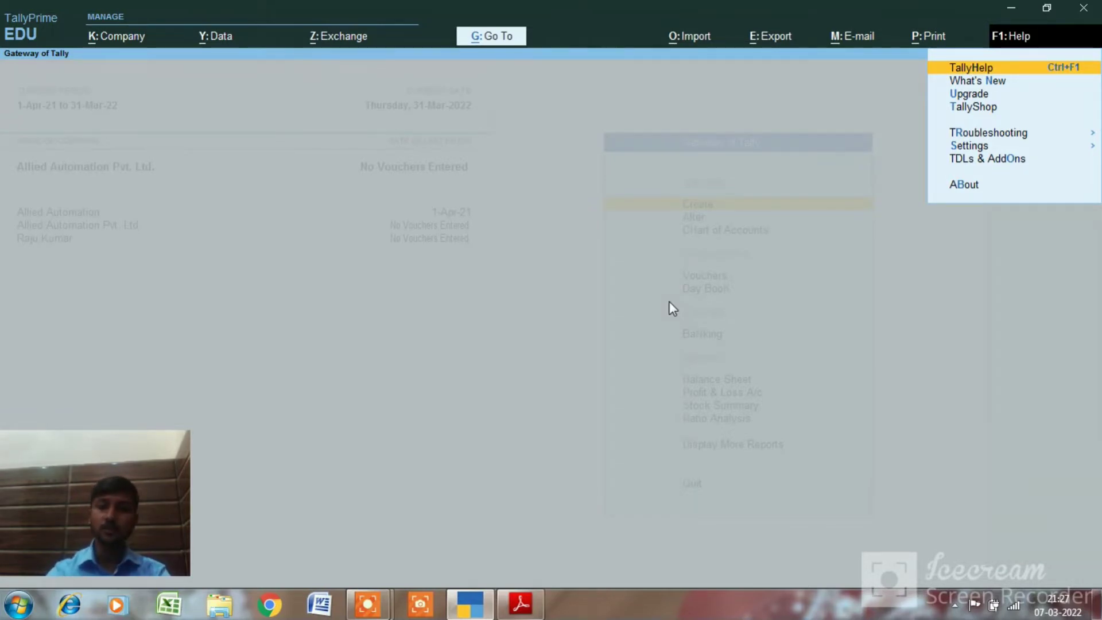
key("Escape")
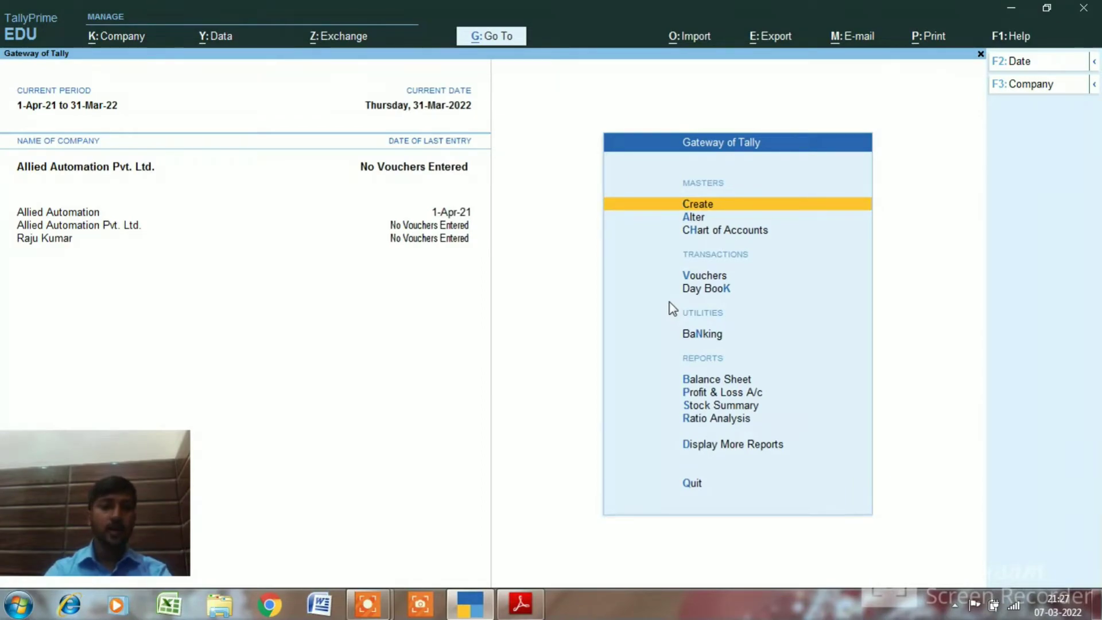
key("F2")
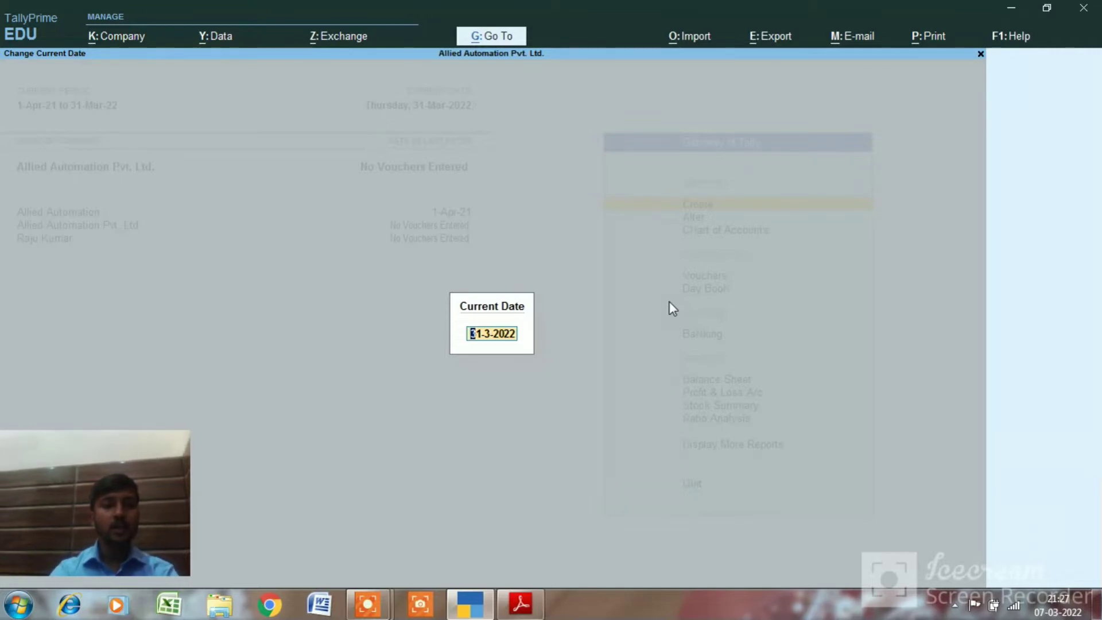
Leave the current date and the 1-4-2021 to 31-3-2022 period unchanged, then list the companies
key("BackSpace")
key("Escape")
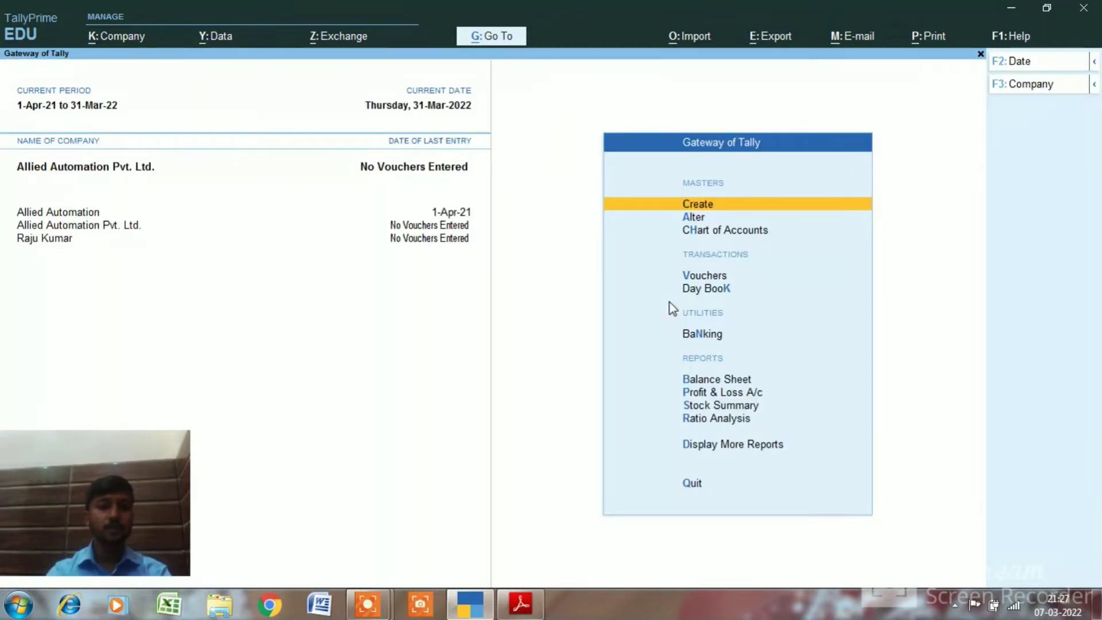
key("alt+F2")
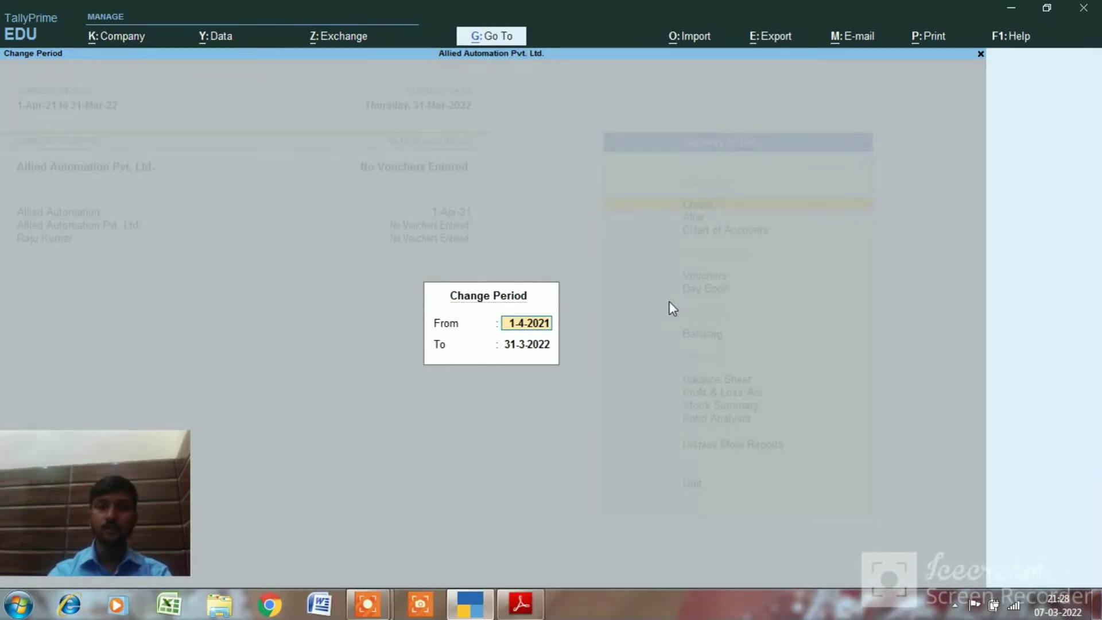
key("Escape")
key("Escape")
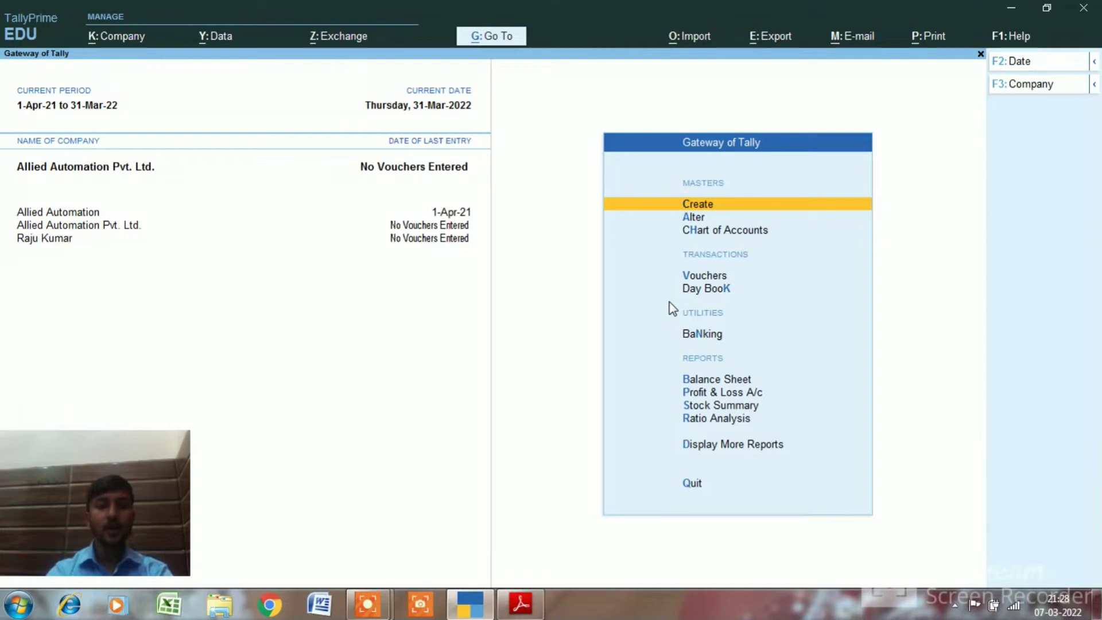
key("F3")
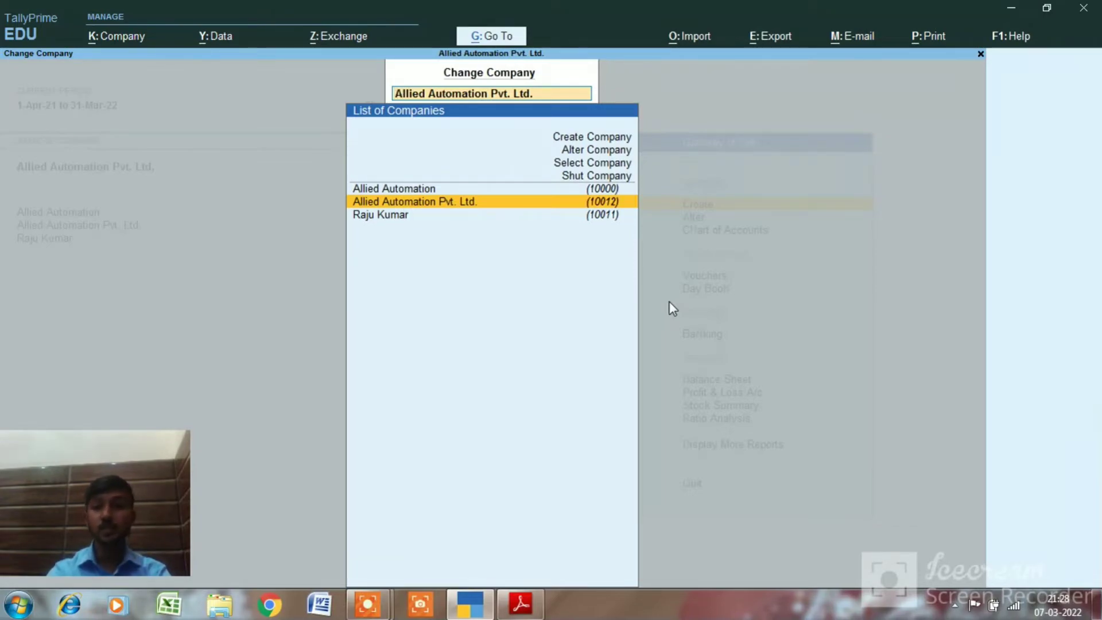
Keep Allied Automation Pvt. Ltd. loaded and start Payment voucher No. 1 from Vouchers
key("Up")
key("Up")
key("Up")
key("Up")
key("Up")
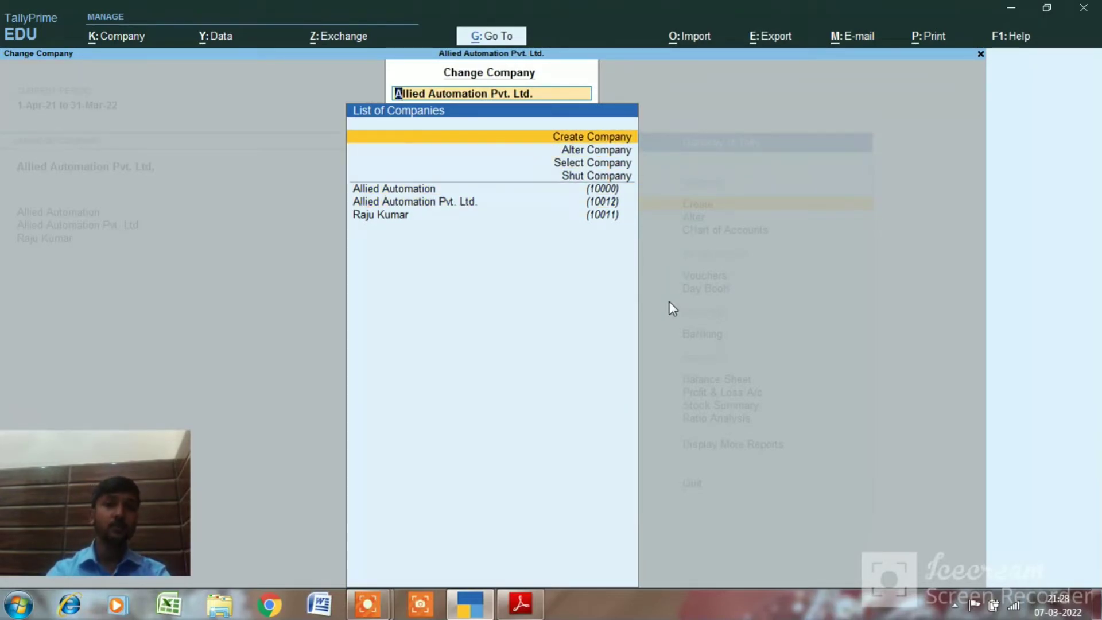
key("Escape")
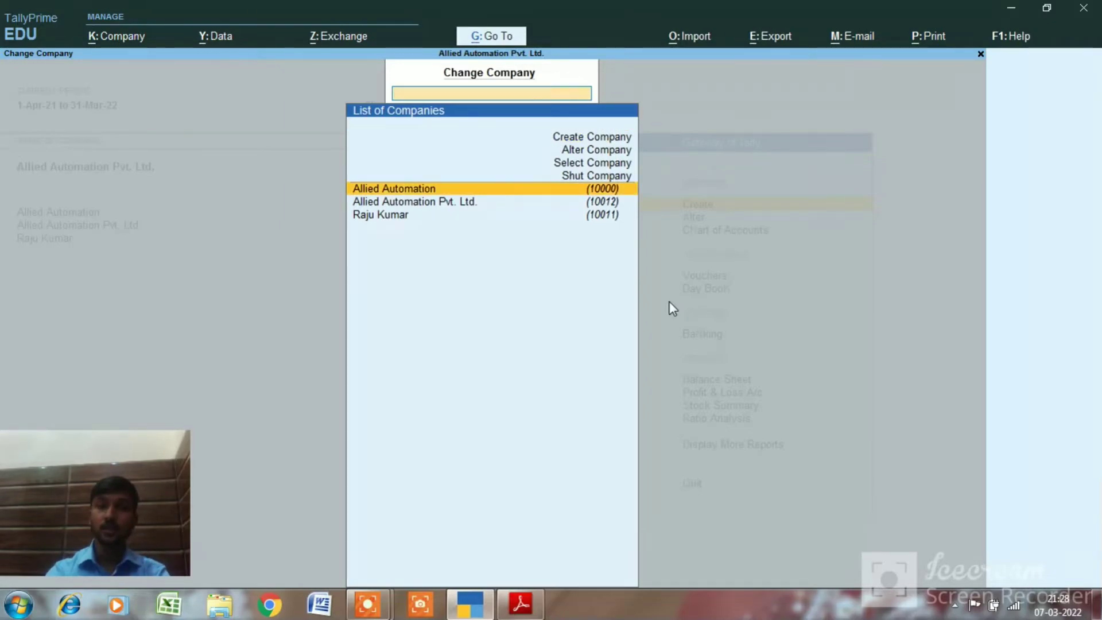
key("Escape")
key("Up")
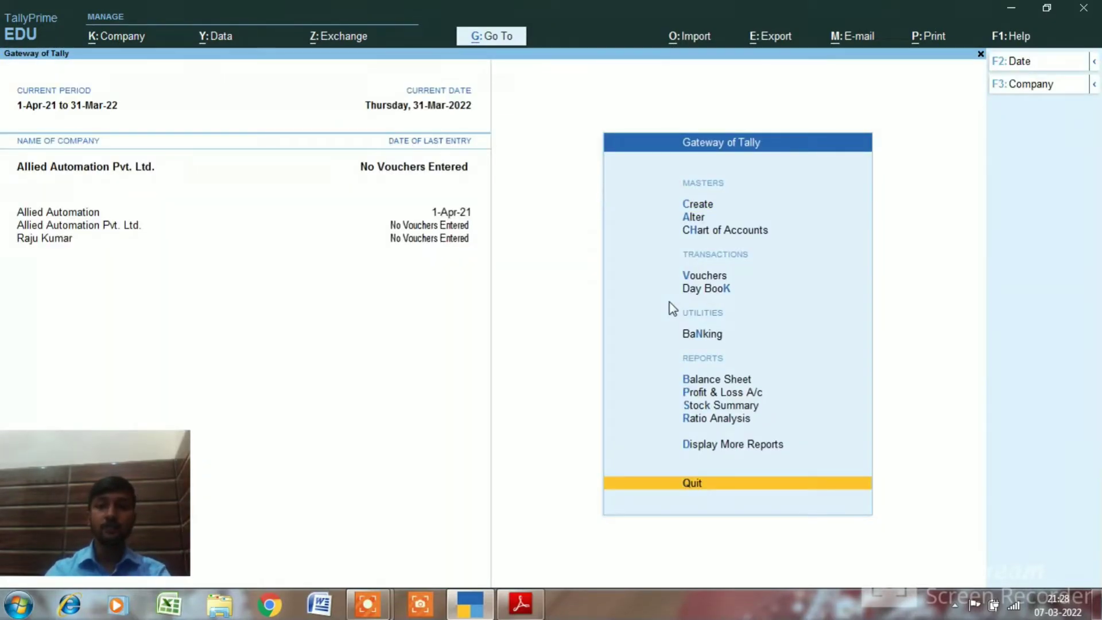
key("Up")
key("Up")
key("Up")
key("Up")
key("Up")
key("Up")
key("Up")
key("Up")
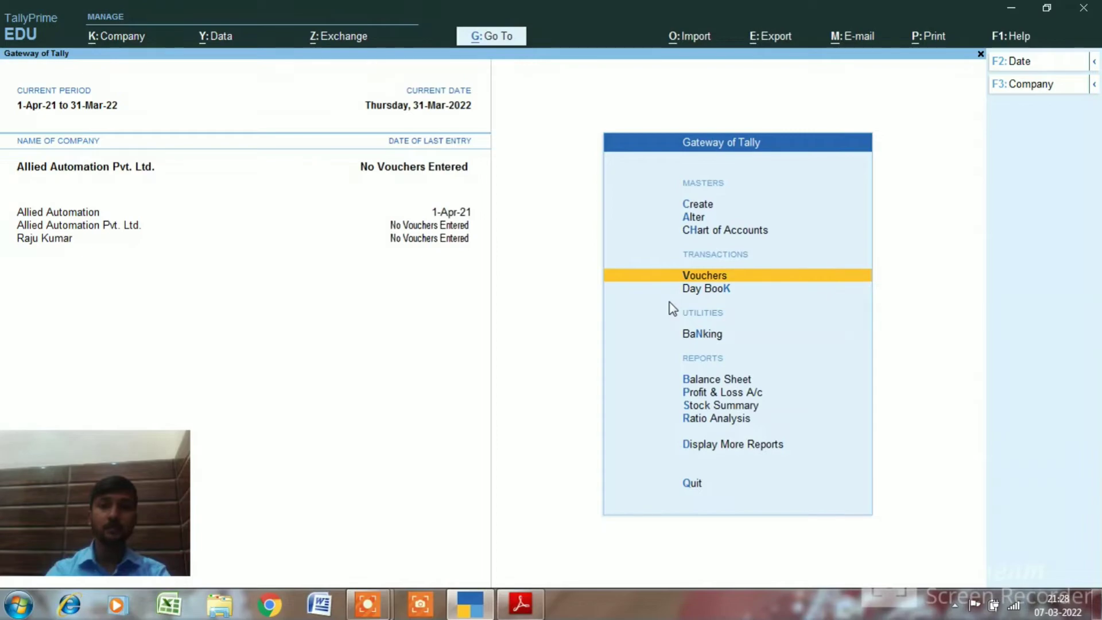
key("Return")
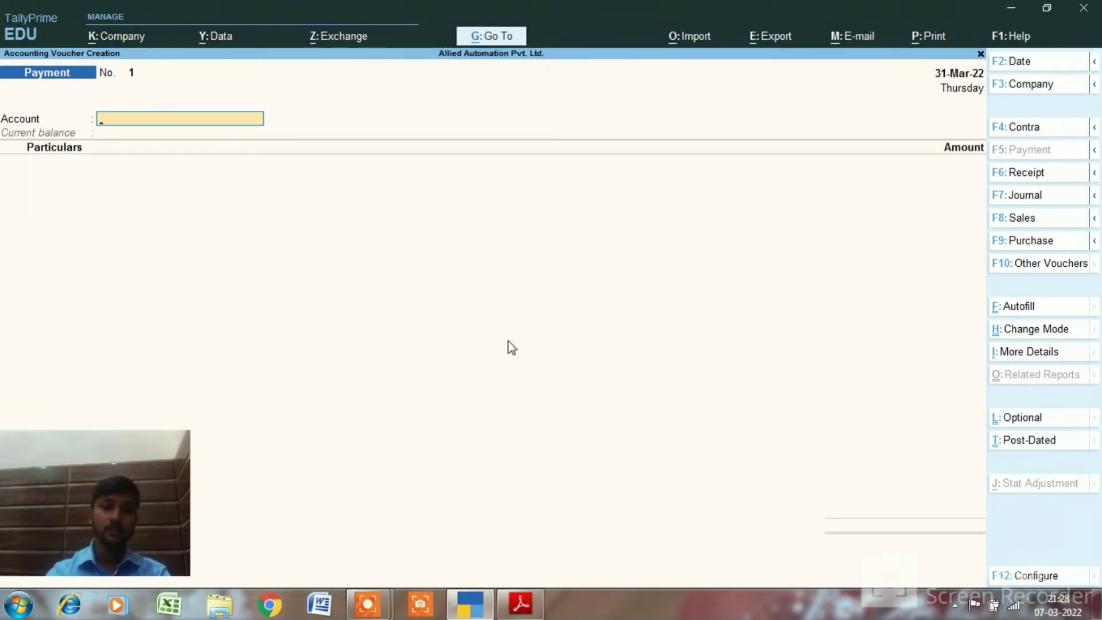
key("F4")
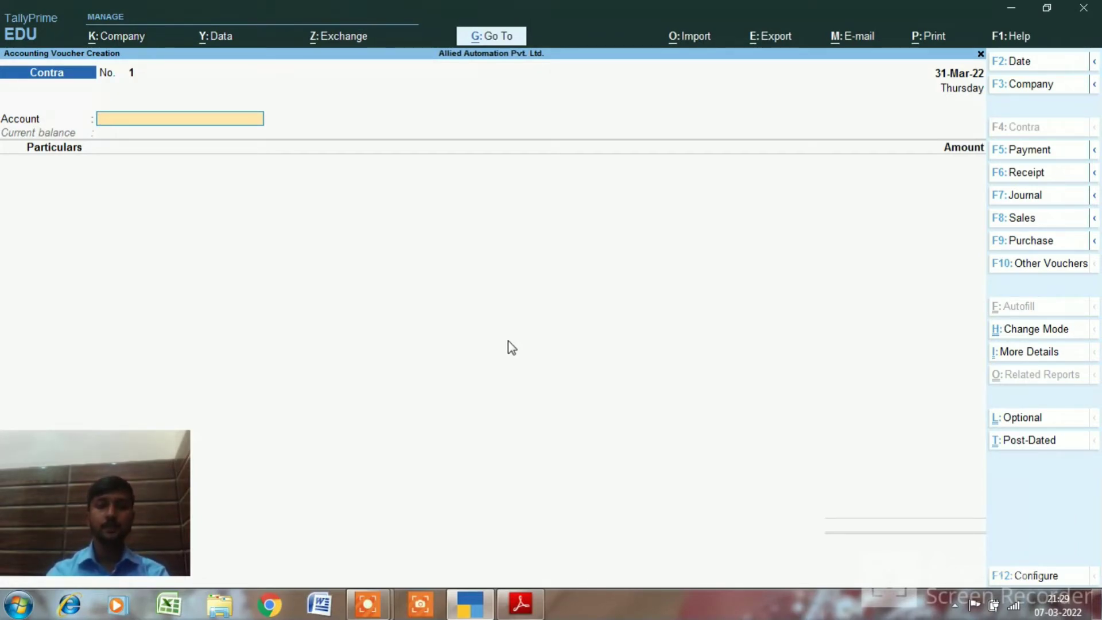
key("F5")
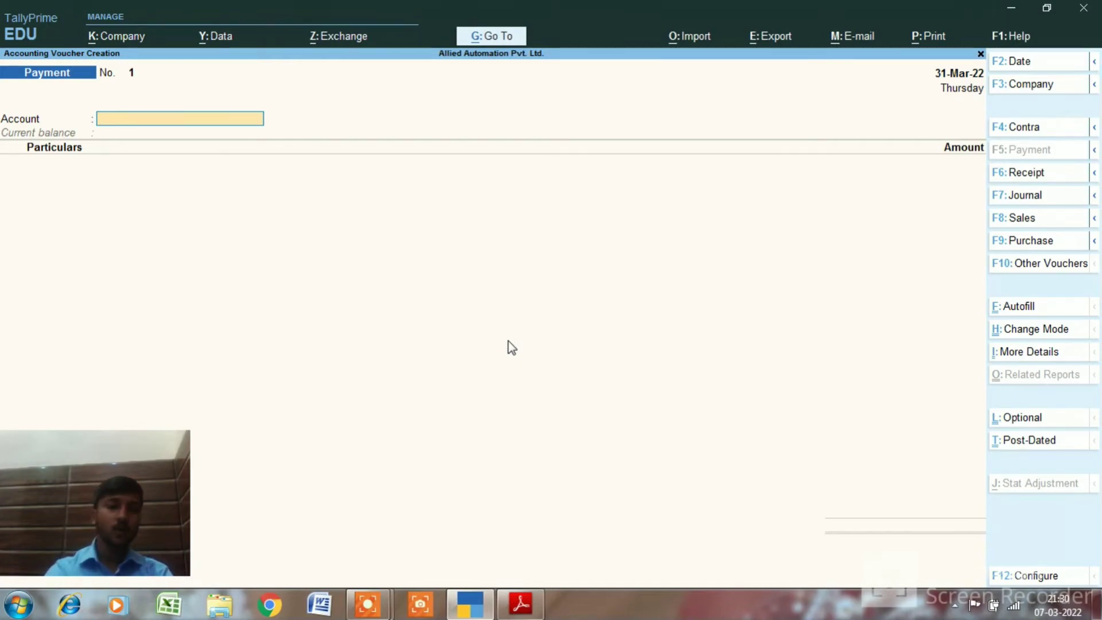
Dismiss the 'Failed to start recording!' error and hide the recorder bar, back on Payment voucher No. 1
key("F6")
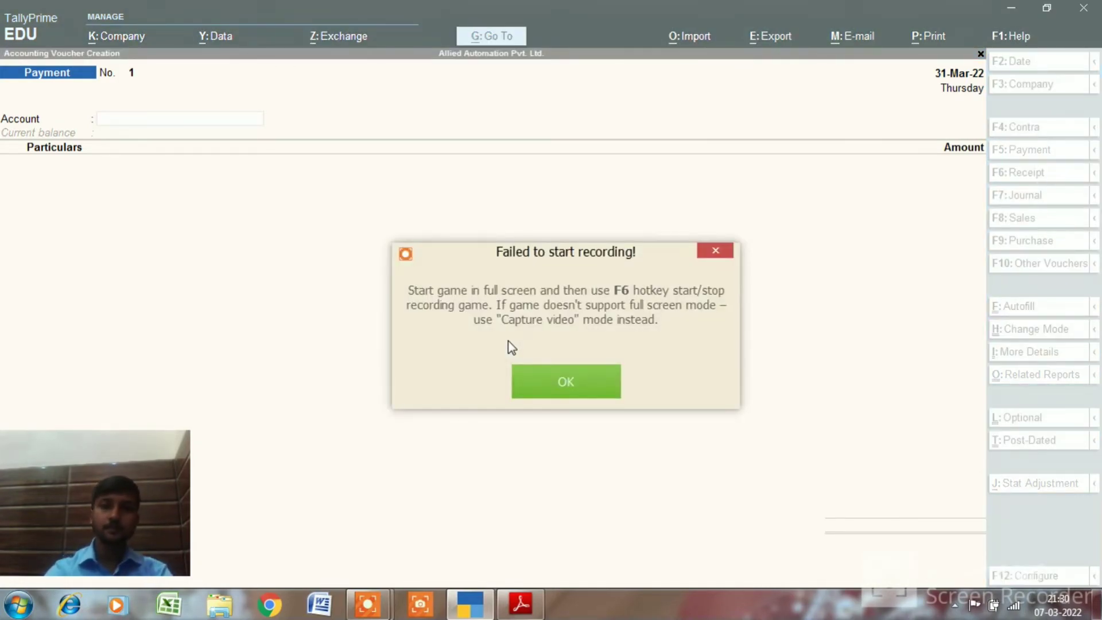
left_click(572, 383)
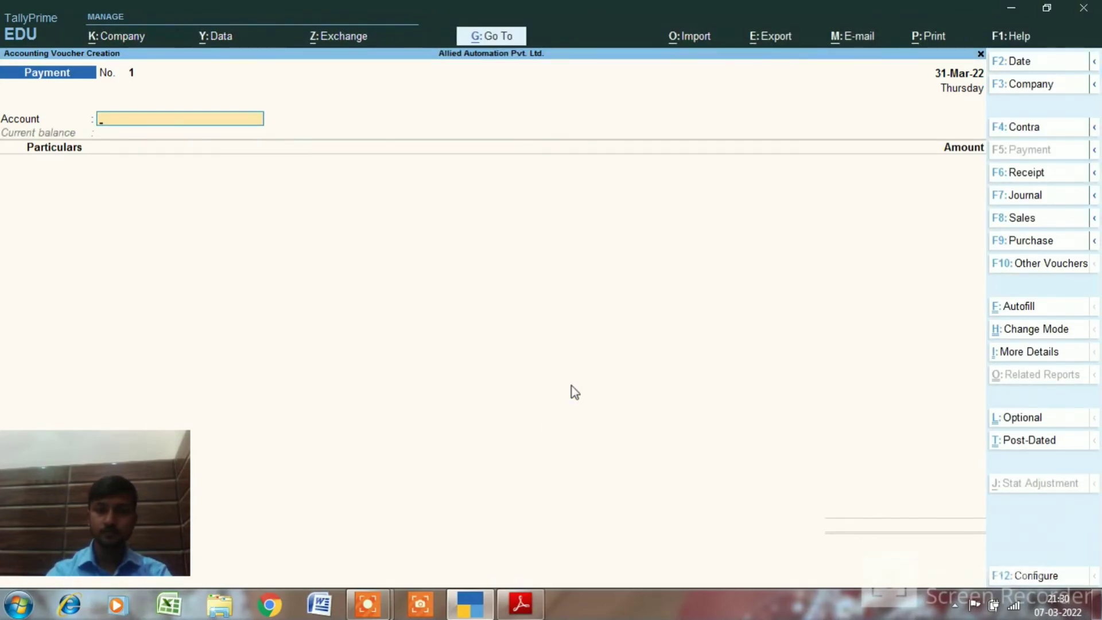
mouse_move(372, 593)
mouse_move(417, 522)
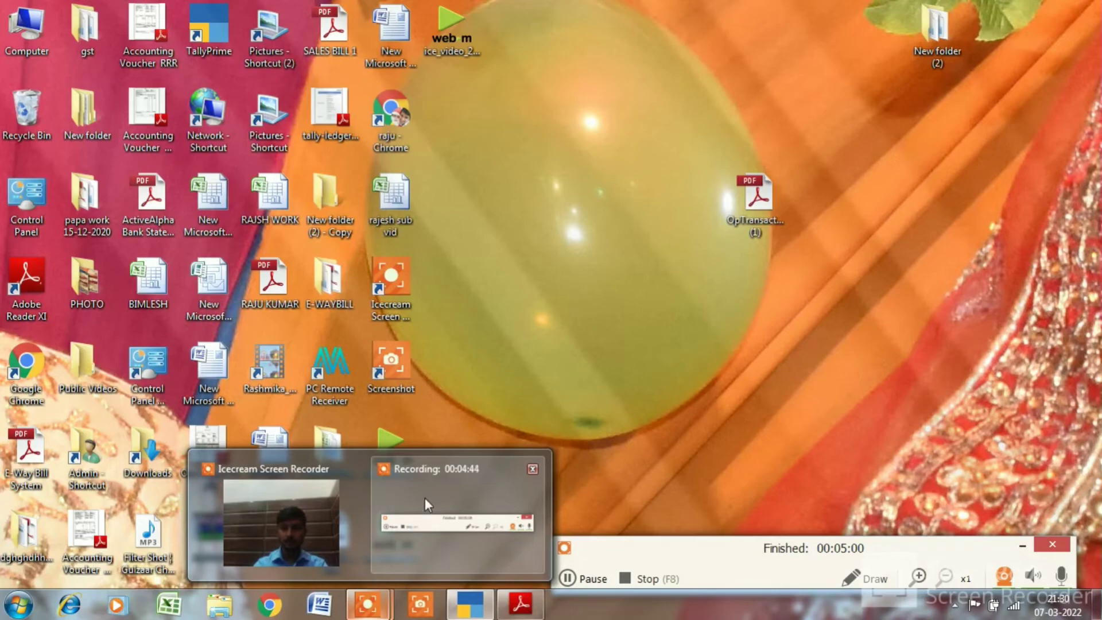
left_click(424, 498)
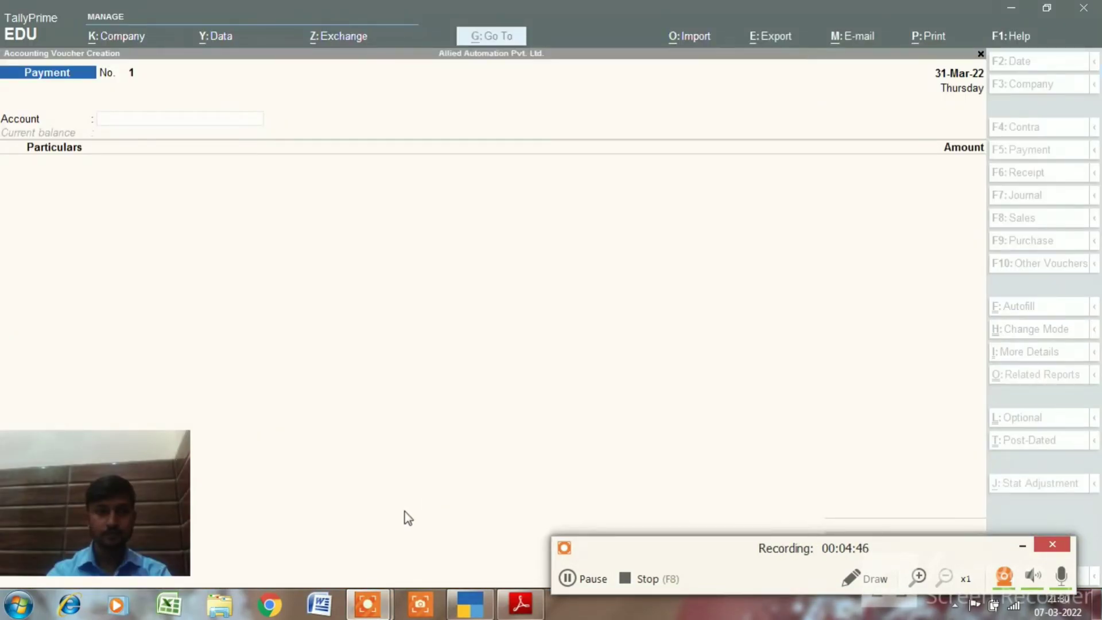
left_click(418, 467)
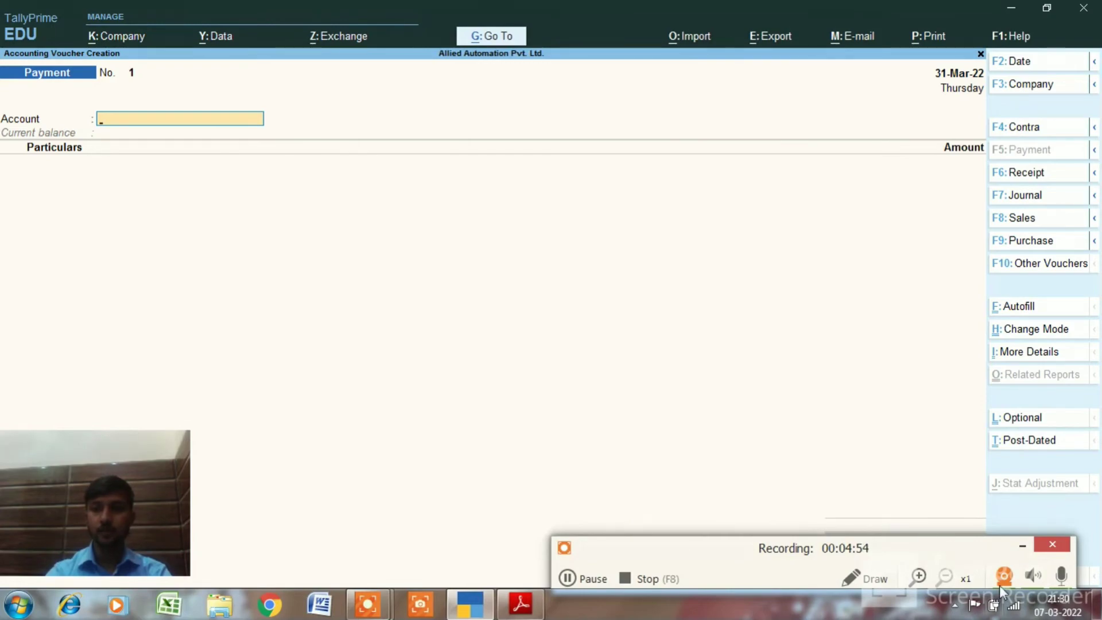
left_click(1025, 542)
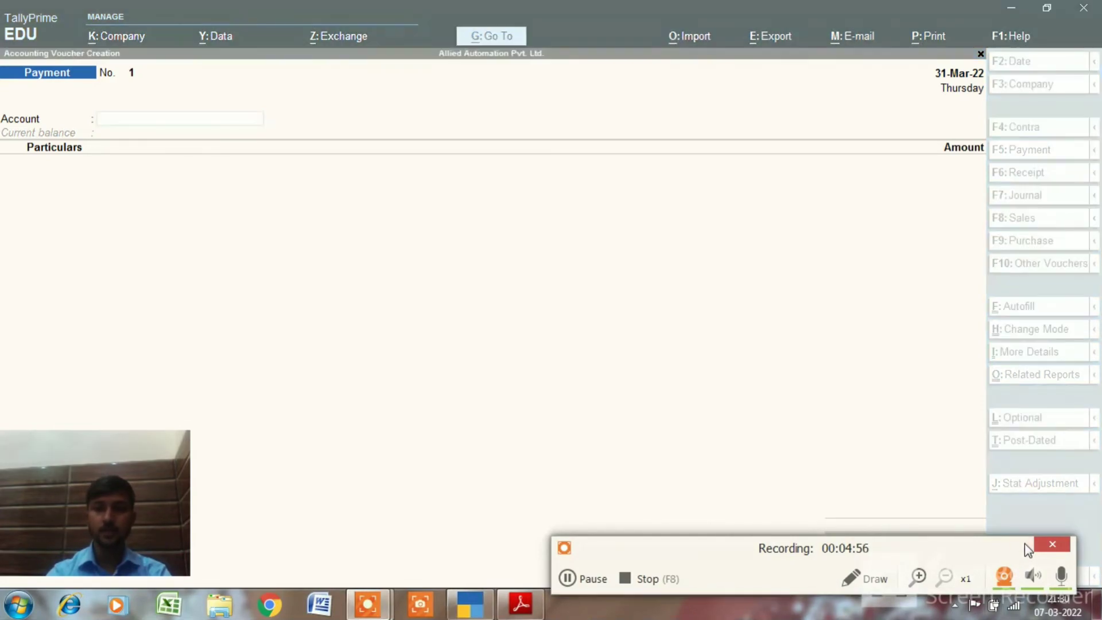